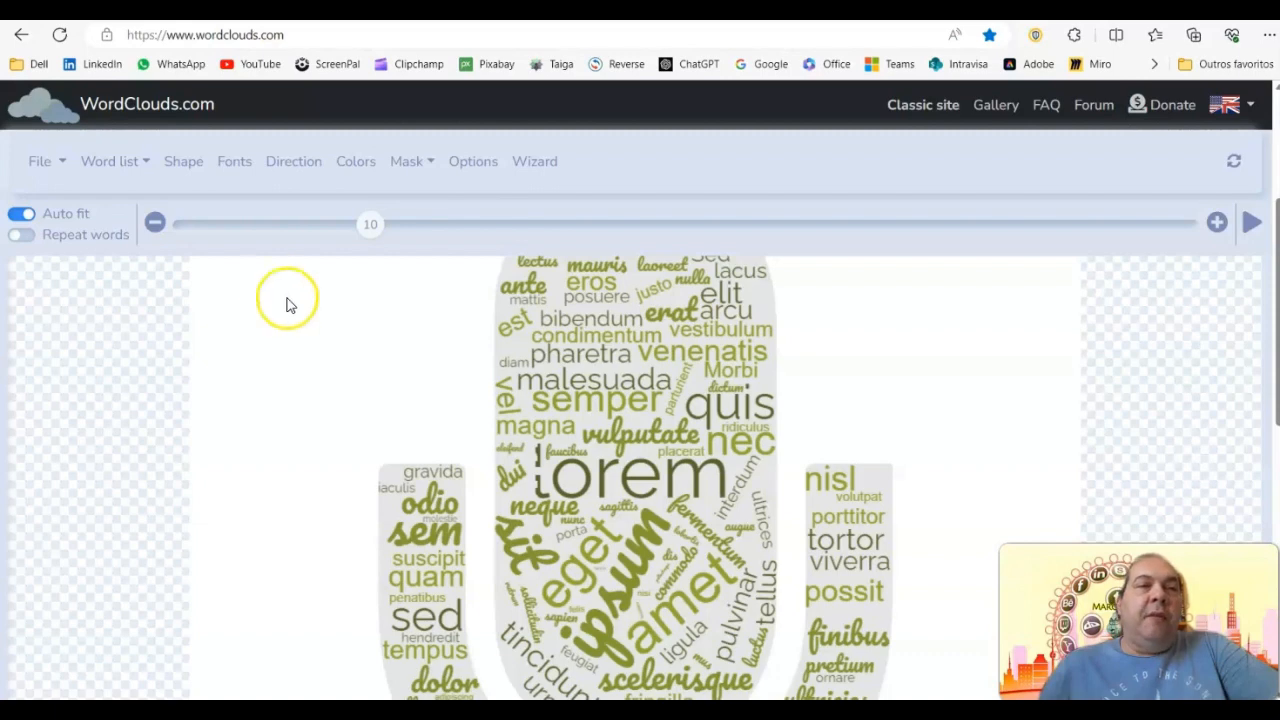
Look through the word list import options and the shape choices: icons, colored, maps, text and upload
{"action": "left_click", "coordinate": [150, 163]}
{"action": "left_click", "coordinate": [140, 229]}
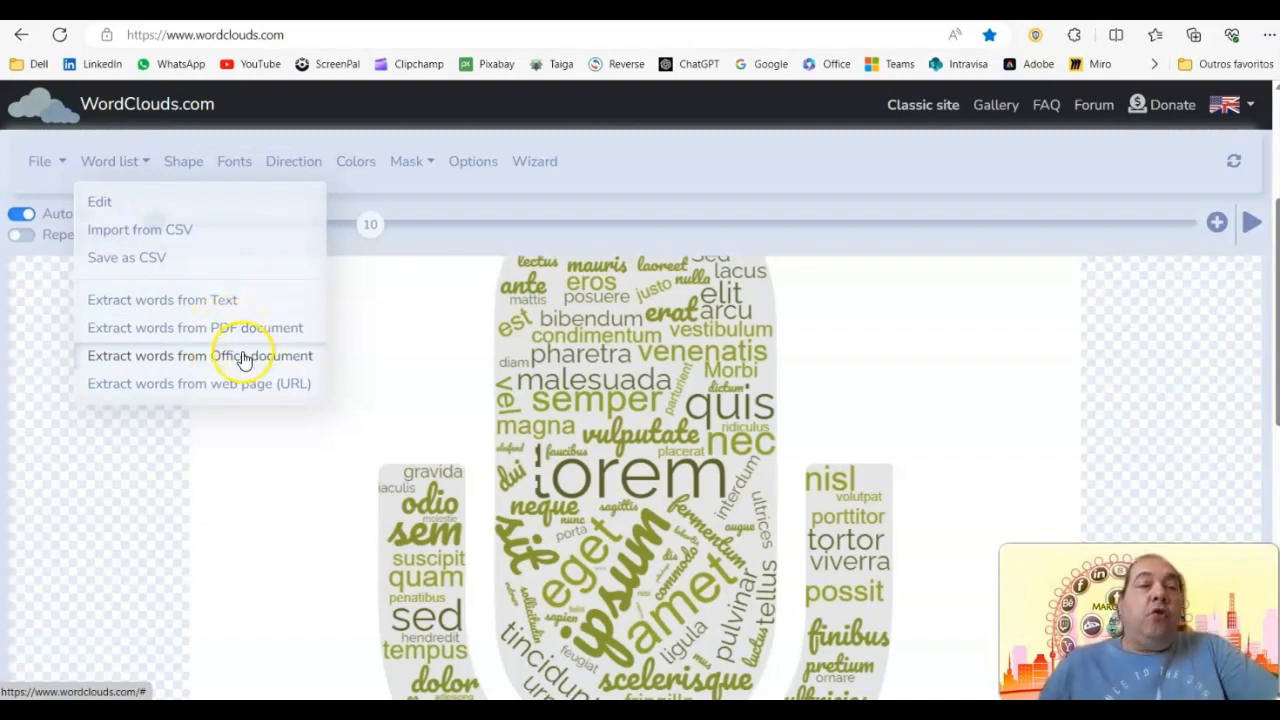
{"action": "left_click", "coordinate": [248, 404]}
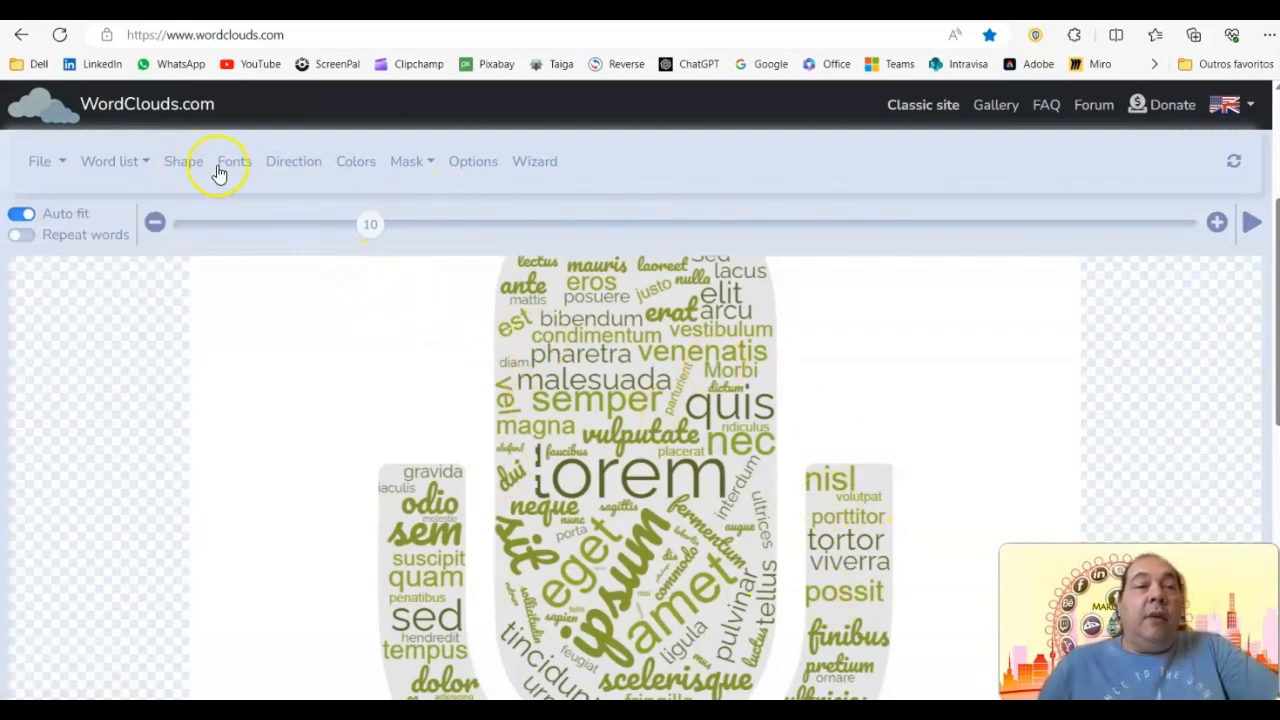
{"action": "left_click", "coordinate": [188, 161]}
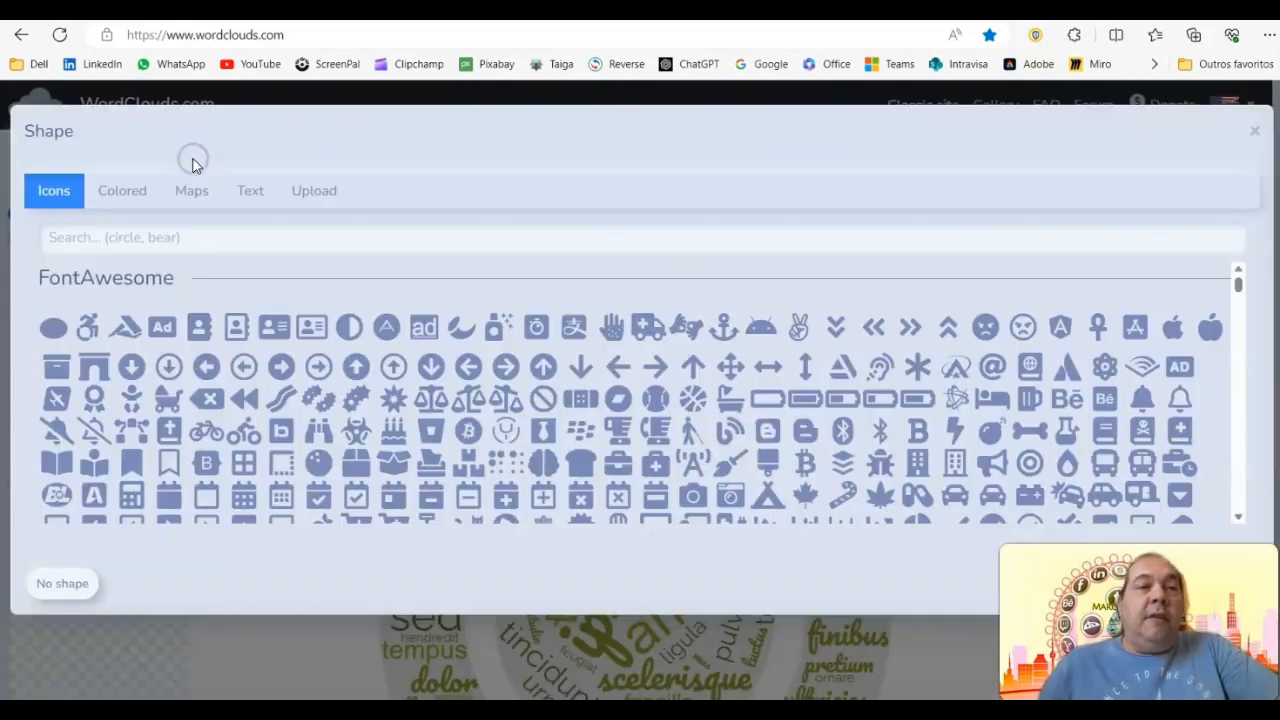
{"action": "left_click", "coordinate": [135, 202]}
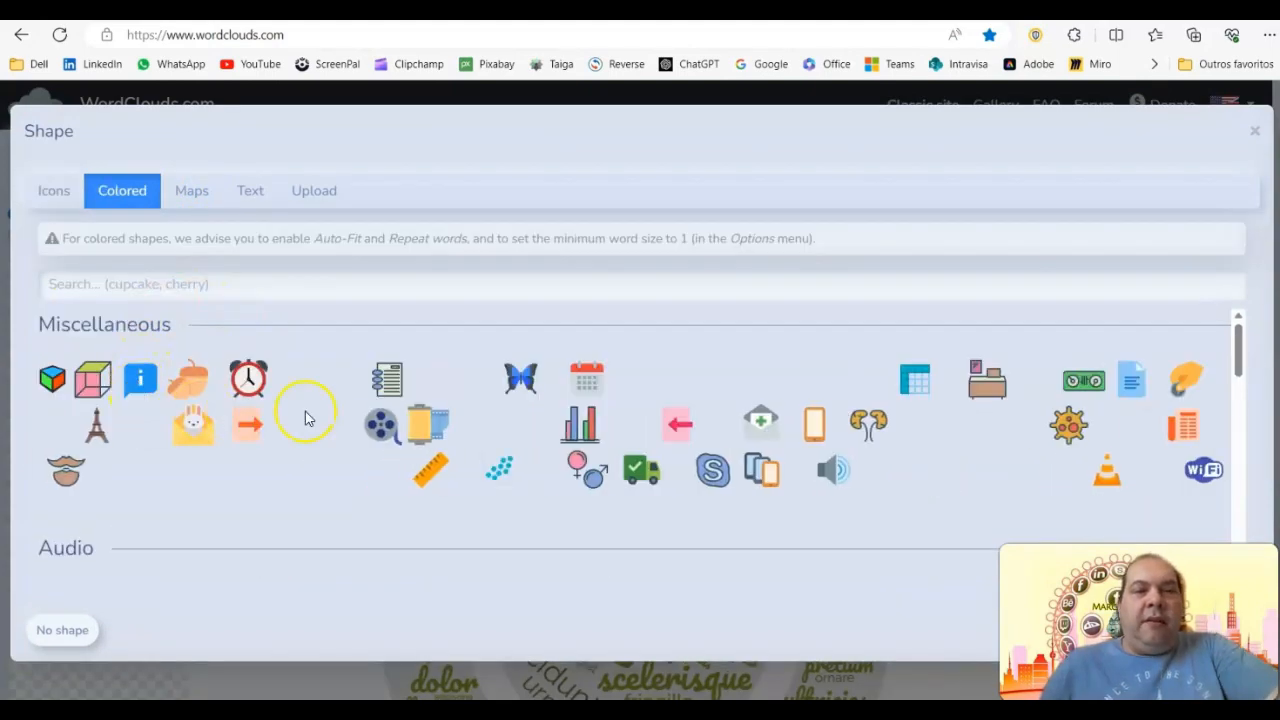
{"action": "scroll", "coordinate": [748, 435], "scroll_direction": "down", "scroll_amount": 3}
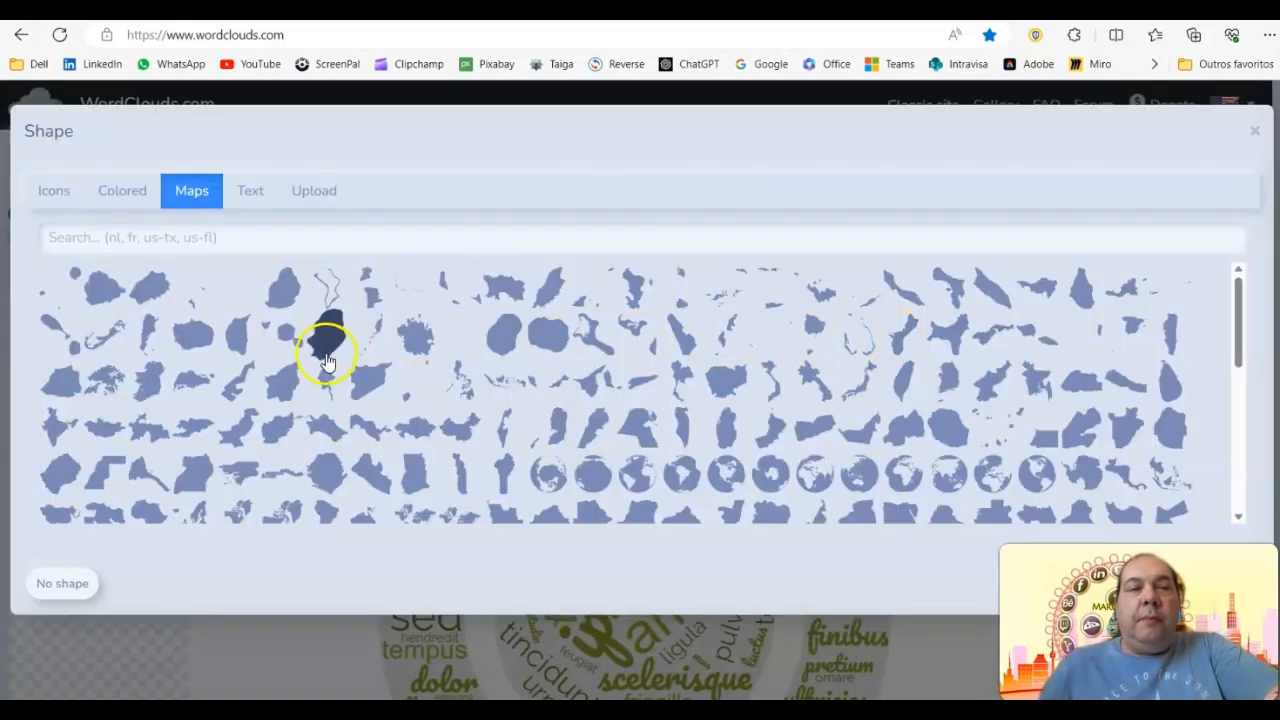
{"action": "left_click", "coordinate": [250, 190]}
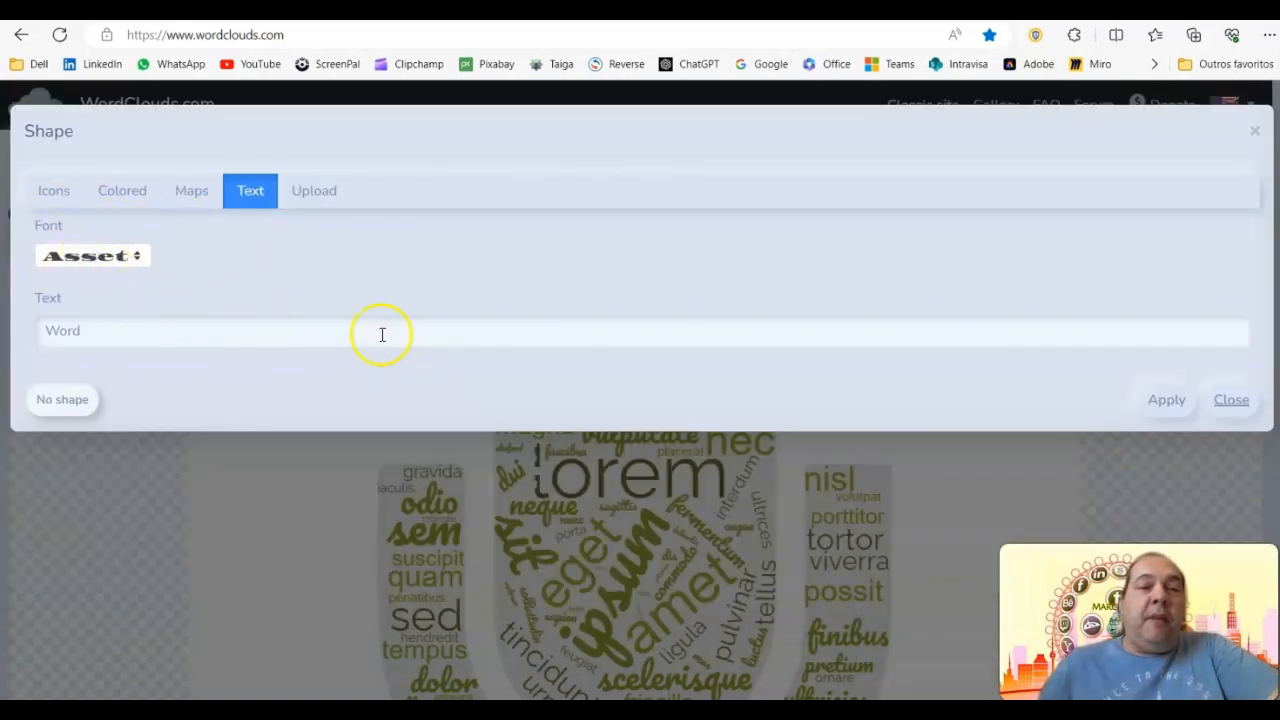
{"action": "left_click", "coordinate": [313, 192]}
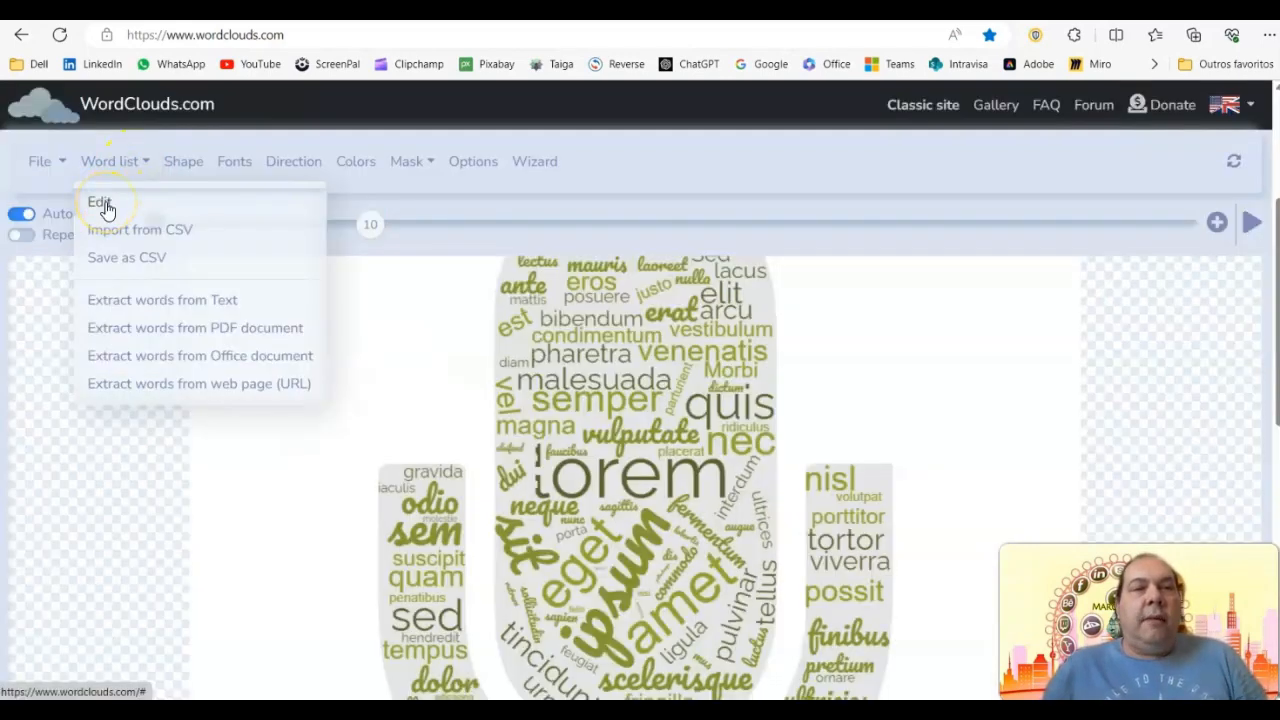
Open the word list for editing and delete all of its sample words
{"action": "left_click", "coordinate": [100, 203]}
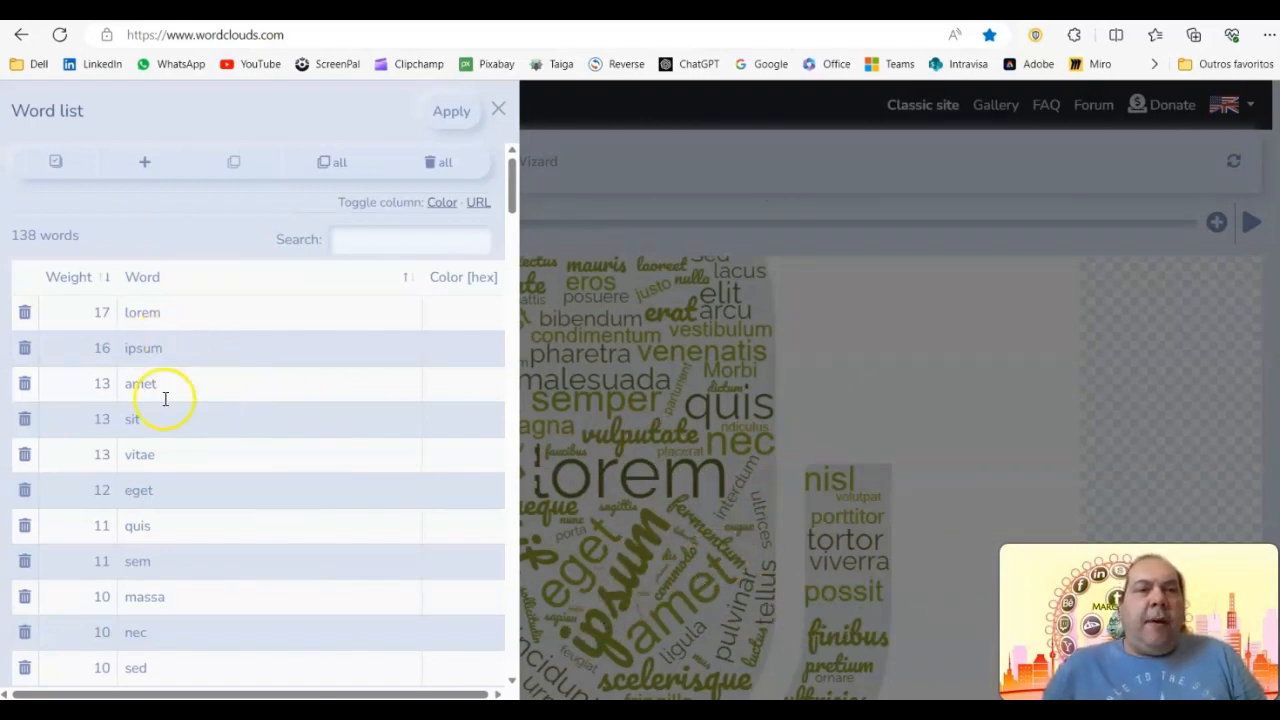
{"action": "left_click", "coordinate": [446, 165]}
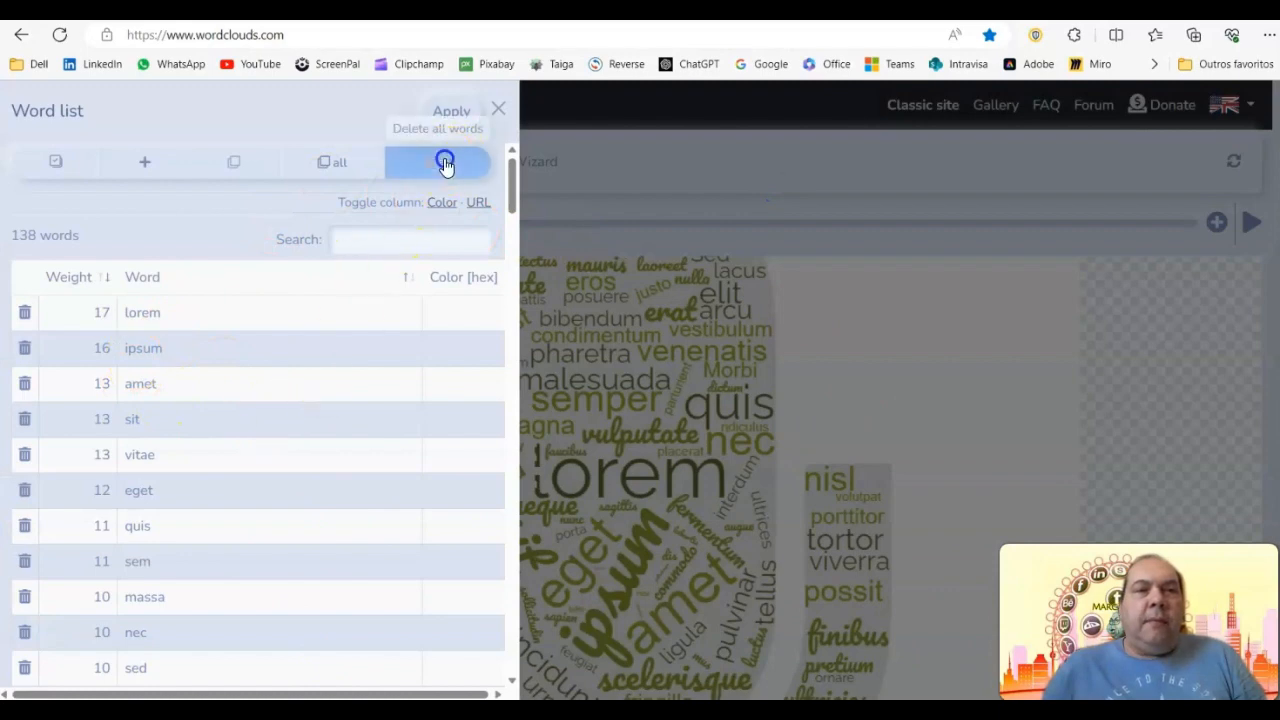
{"action": "left_click", "coordinate": [825, 186]}
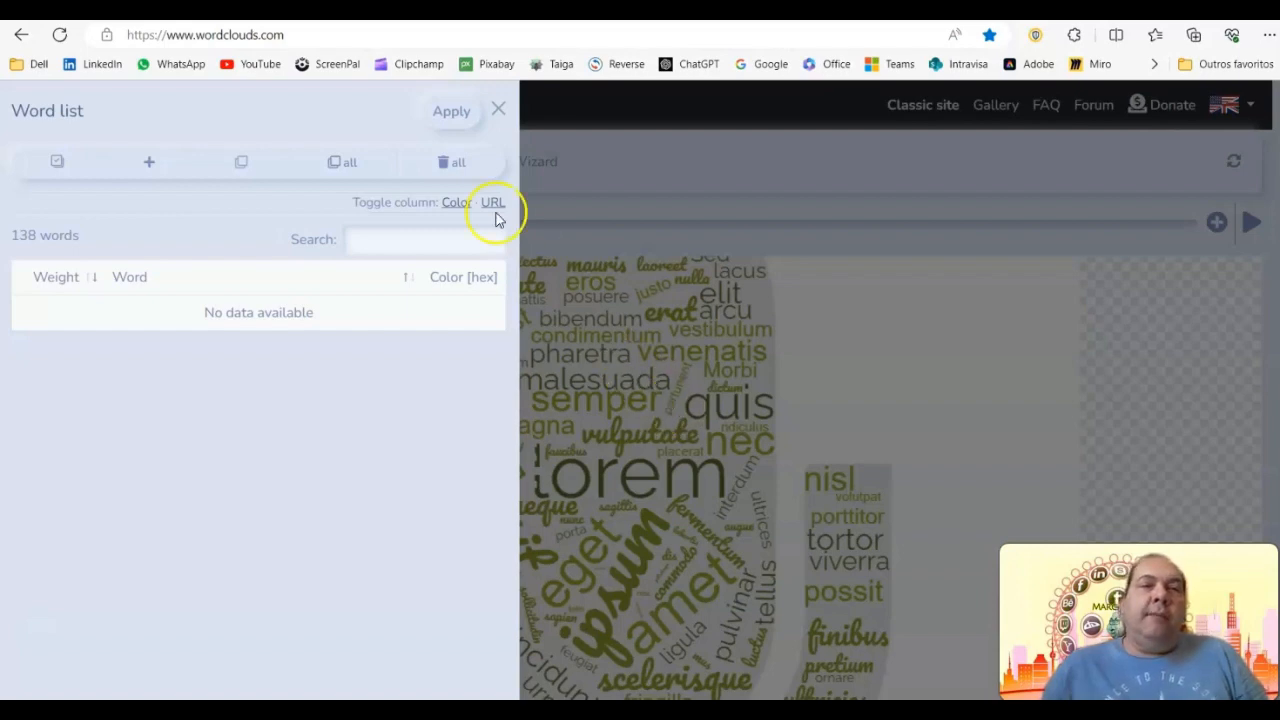
Add the word Corinthians with weight 25 to the emptied word list
{"action": "left_click", "coordinate": [150, 162]}
{"action": "left_click", "coordinate": [151, 311]}
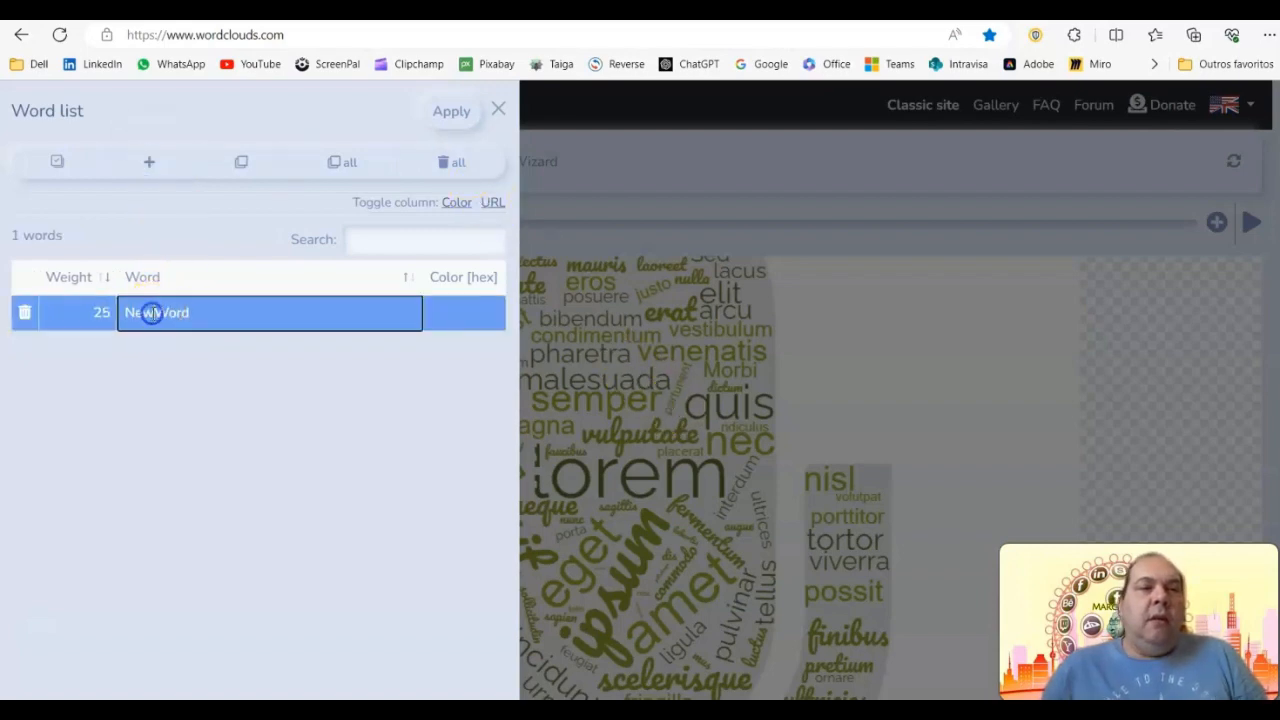
{"action": "double_click", "coordinate": [151, 311]}
{"action": "type", "text": "Corinthians"}
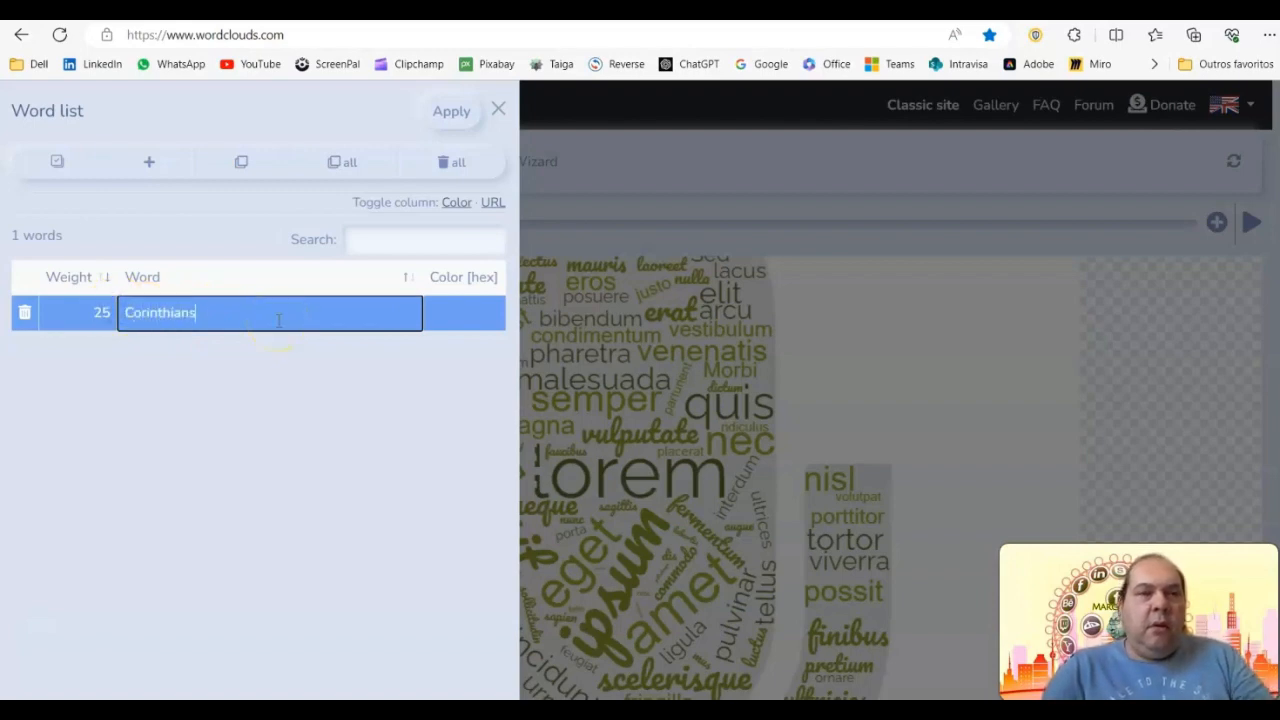
{"action": "key", "text": "Return"}
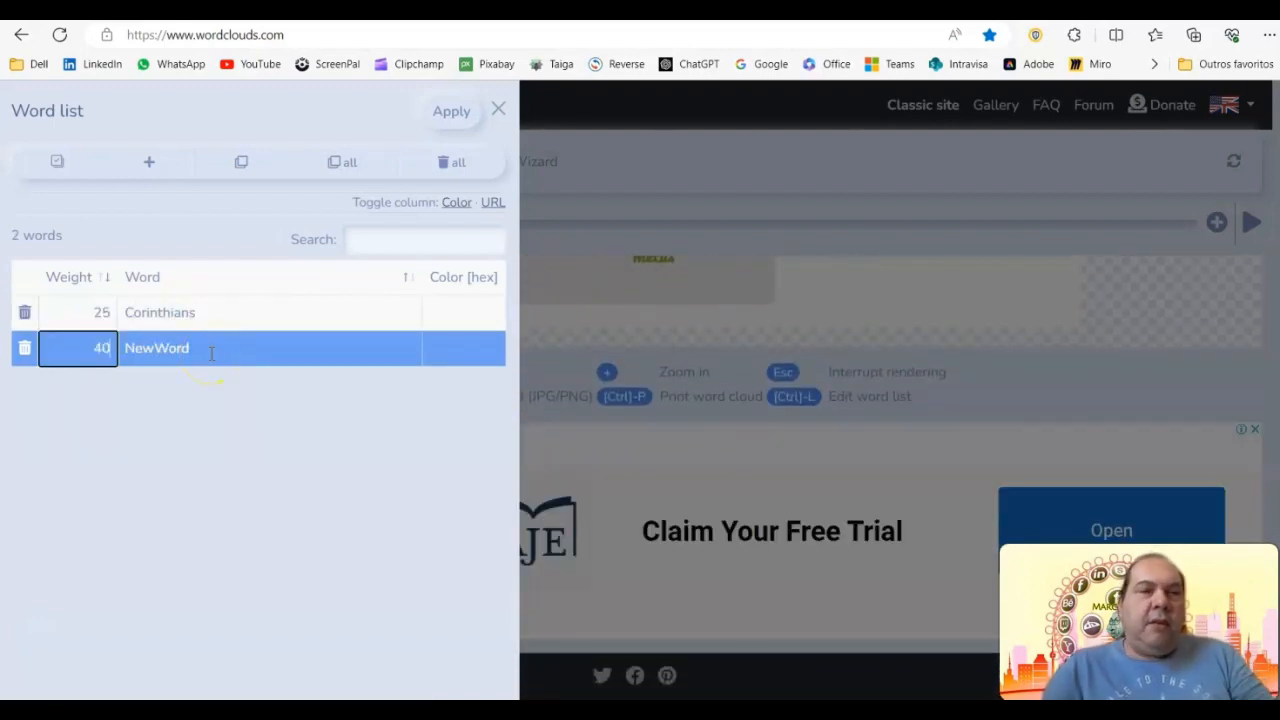
Add the word Flamengo with weight 40, replacing the placeholder text of the new entry
{"action": "type", "text": "40"}
{"action": "key", "text": "Tab"}
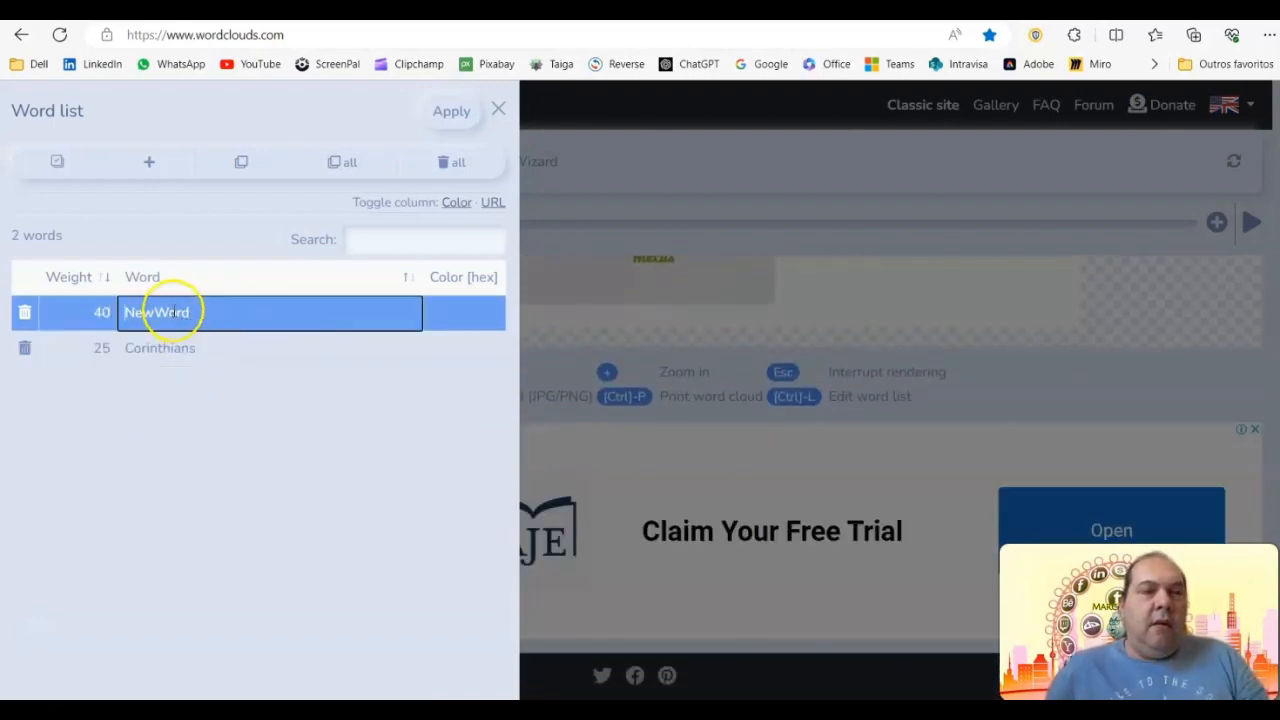
{"action": "type", "text": "Flamengo"}
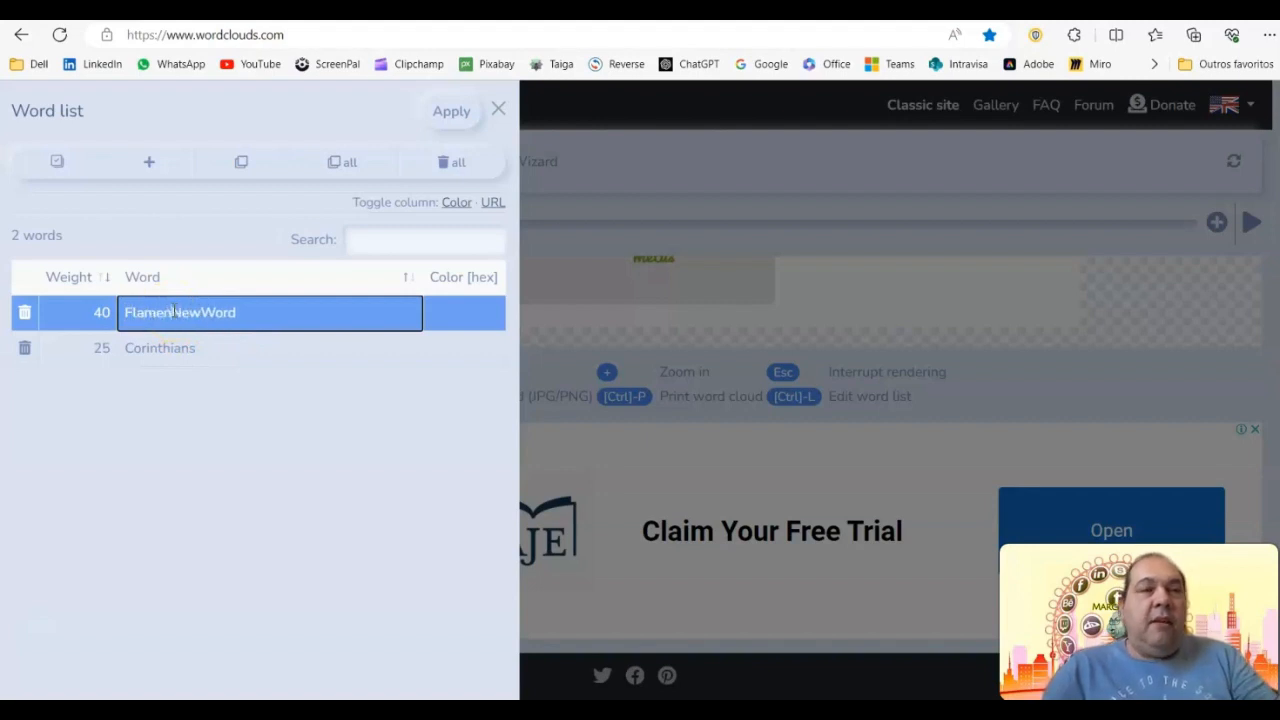
{"action": "key", "text": "Delete"}
{"action": "key", "text": "Delete"}
{"action": "key", "text": "Delete"}
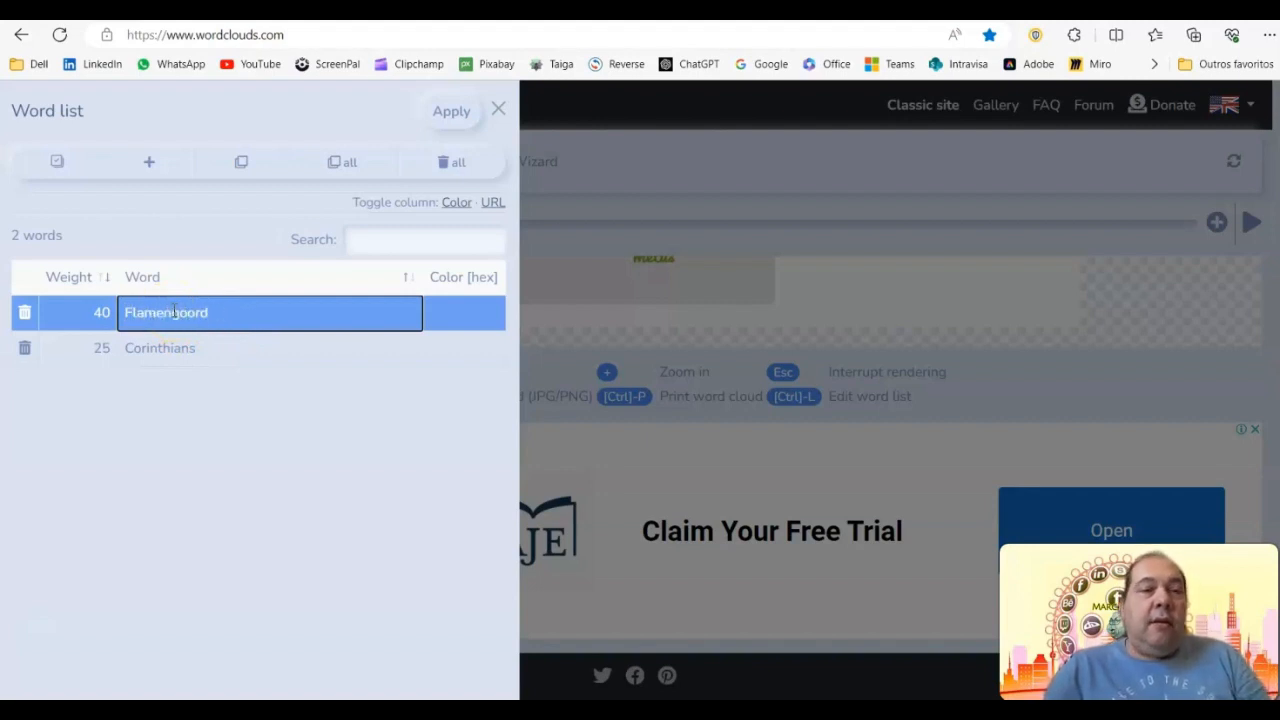
{"action": "left_click", "coordinate": [183, 348]}
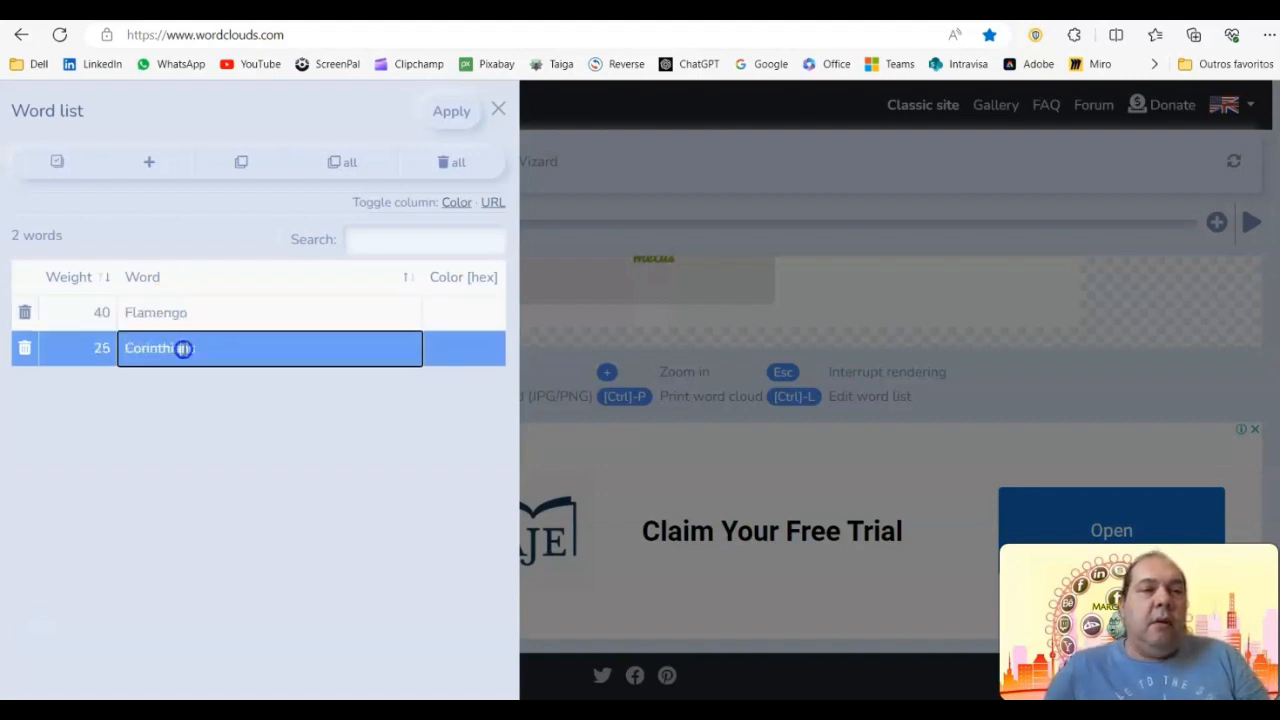
Add the word Palmeiras with weight 15 to the word list
{"action": "key", "text": "Return"}
{"action": "key", "text": "Return"}
{"action": "left_click", "coordinate": [160, 383]}
{"action": "double_click", "coordinate": [163, 383]}
{"action": "type", "text": "Palmeiras"}
{"action": "key", "text": "Return"}
Add the word Fluminense with weight 15 to the word list
{"action": "left_click", "coordinate": [174, 390]}
{"action": "double_click", "coordinate": [174, 390]}
{"action": "type", "text": "Fluminense"}
{"action": "key", "text": "Return"}
Add Atlético Mineiro with weight 5 and apply the word list to the cloud
{"action": "type", "text": "Atlético NewWord"}
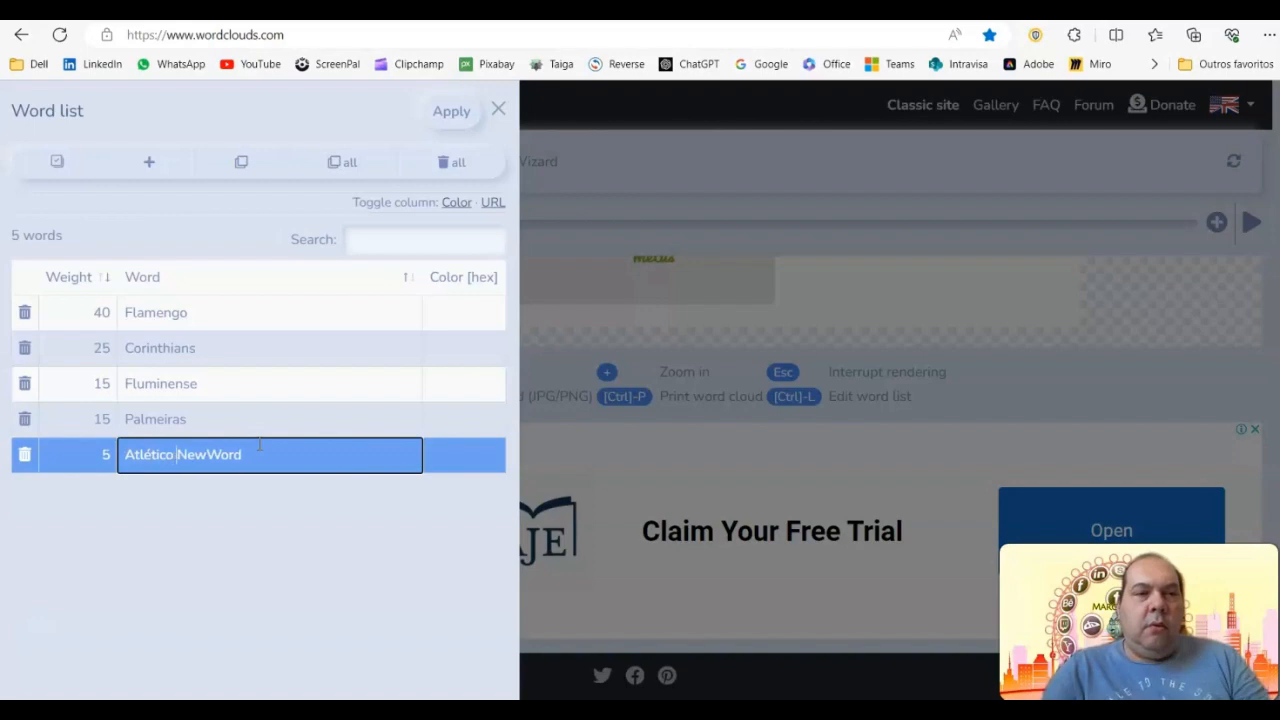
{"action": "key", "text": "shift+End"}
{"action": "type", "text": "Mineiro"}
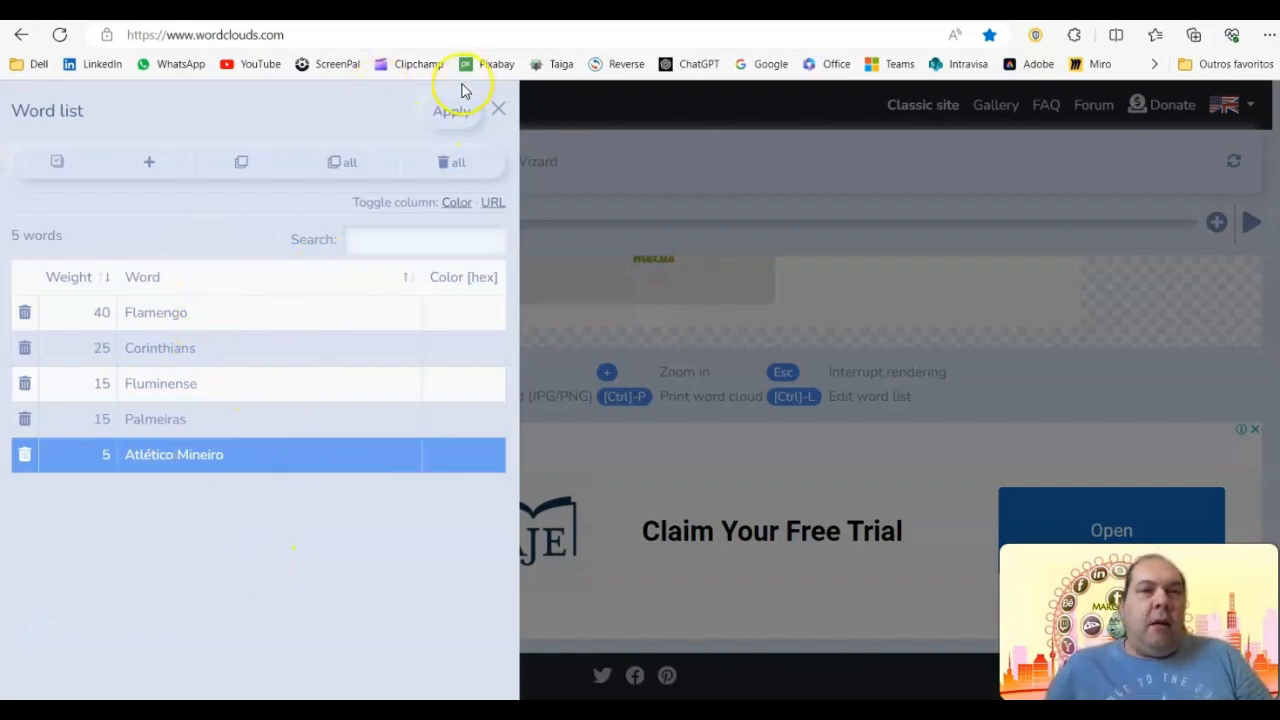
{"action": "left_click", "coordinate": [453, 114]}
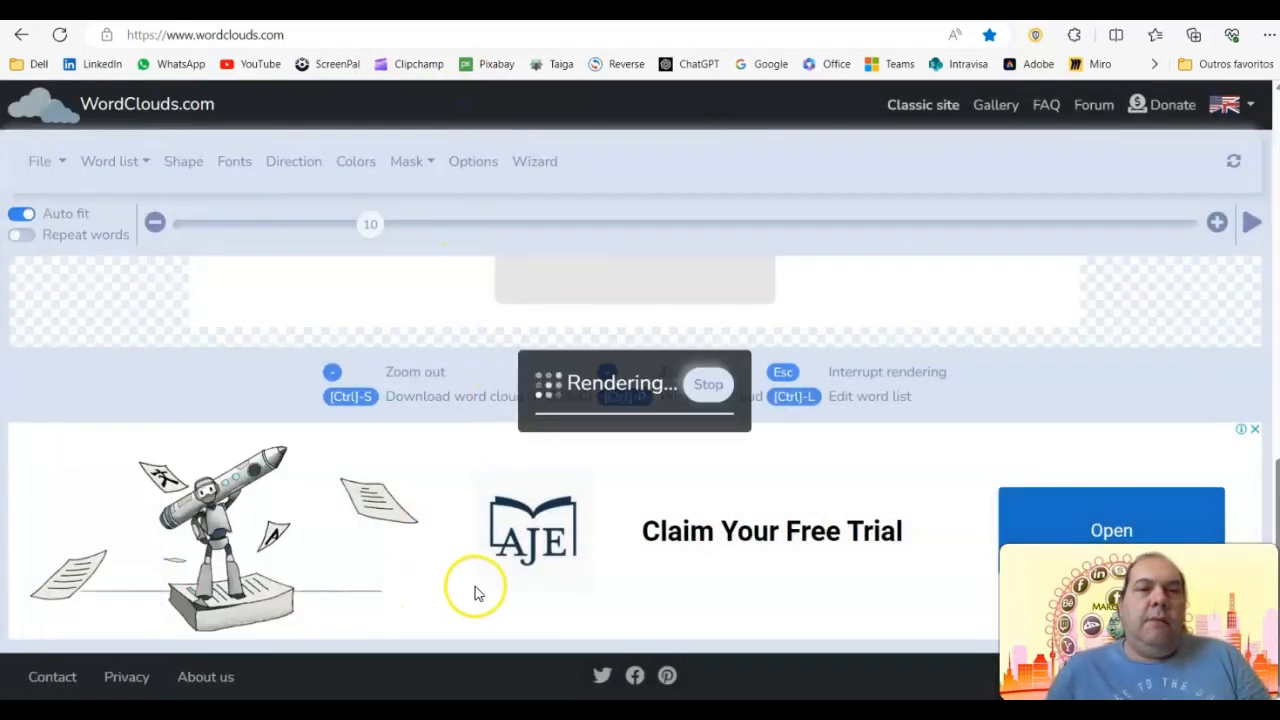
Examine how the five team names fill the microphone shape and the ellipse shape
{"action": "scroll", "coordinate": [349, 417], "scroll_direction": "down", "scroll_amount": 2}
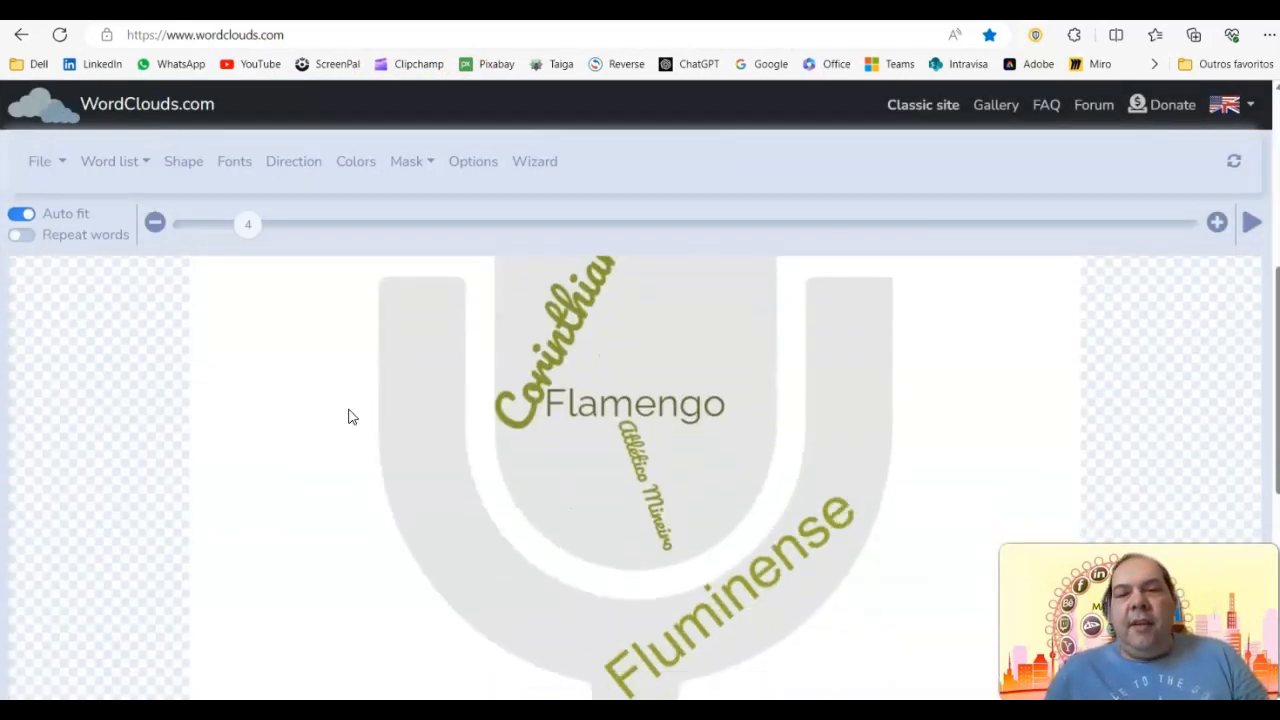
{"action": "scroll", "coordinate": [349, 417], "scroll_direction": "up", "scroll_amount": 1}
{"action": "scroll", "coordinate": [349, 417], "scroll_direction": "up", "scroll_amount": 5}
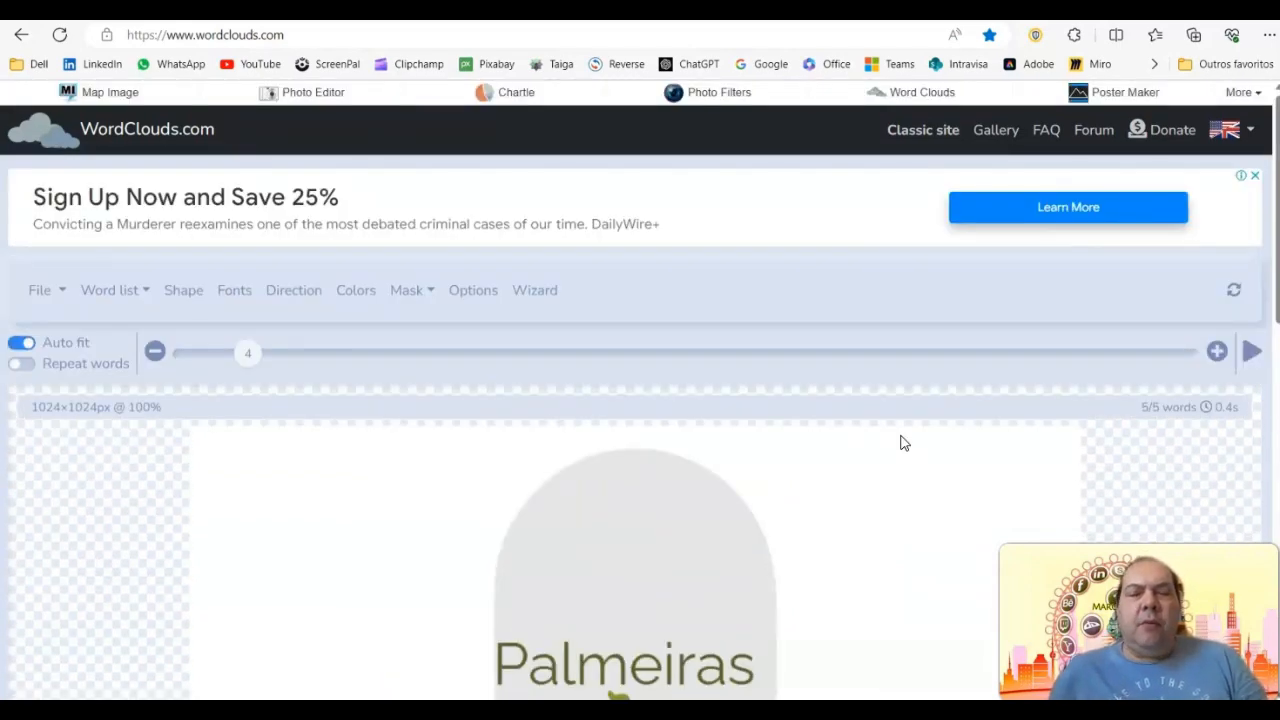
{"action": "scroll", "coordinate": [903, 443], "scroll_direction": "down", "scroll_amount": 2}
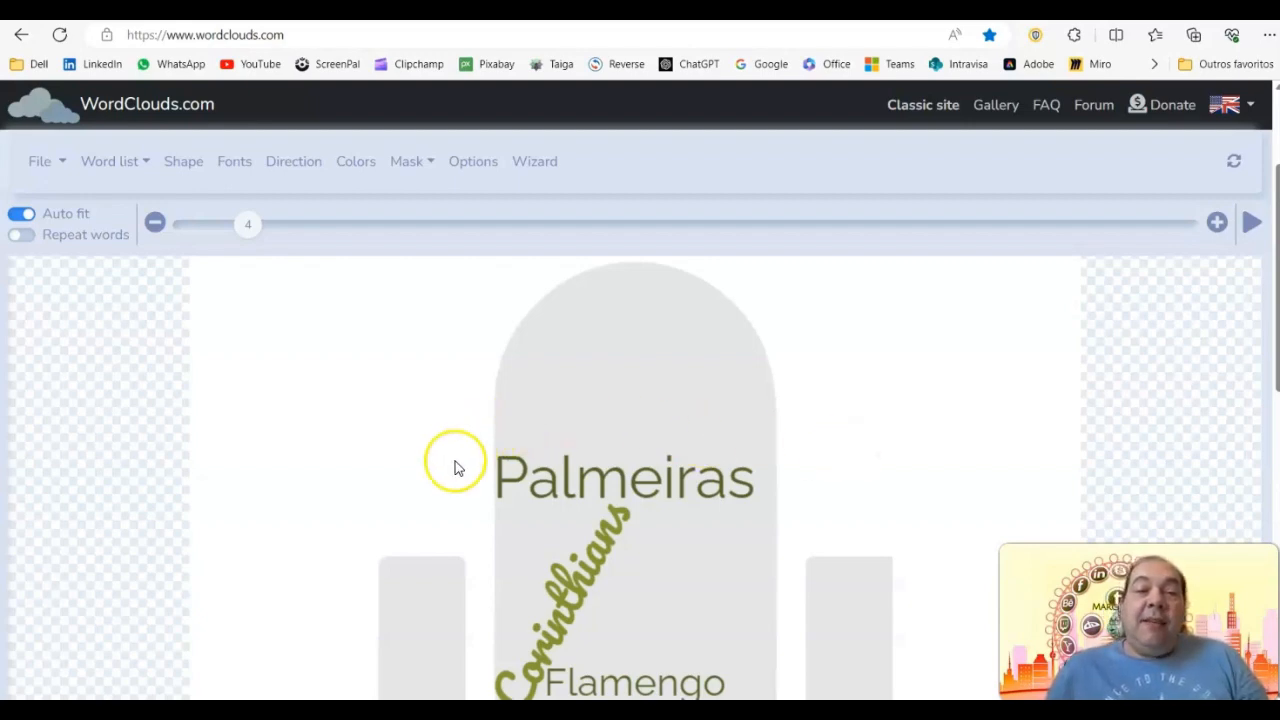
{"action": "scroll", "coordinate": [824, 470], "scroll_direction": "down", "scroll_amount": 1}
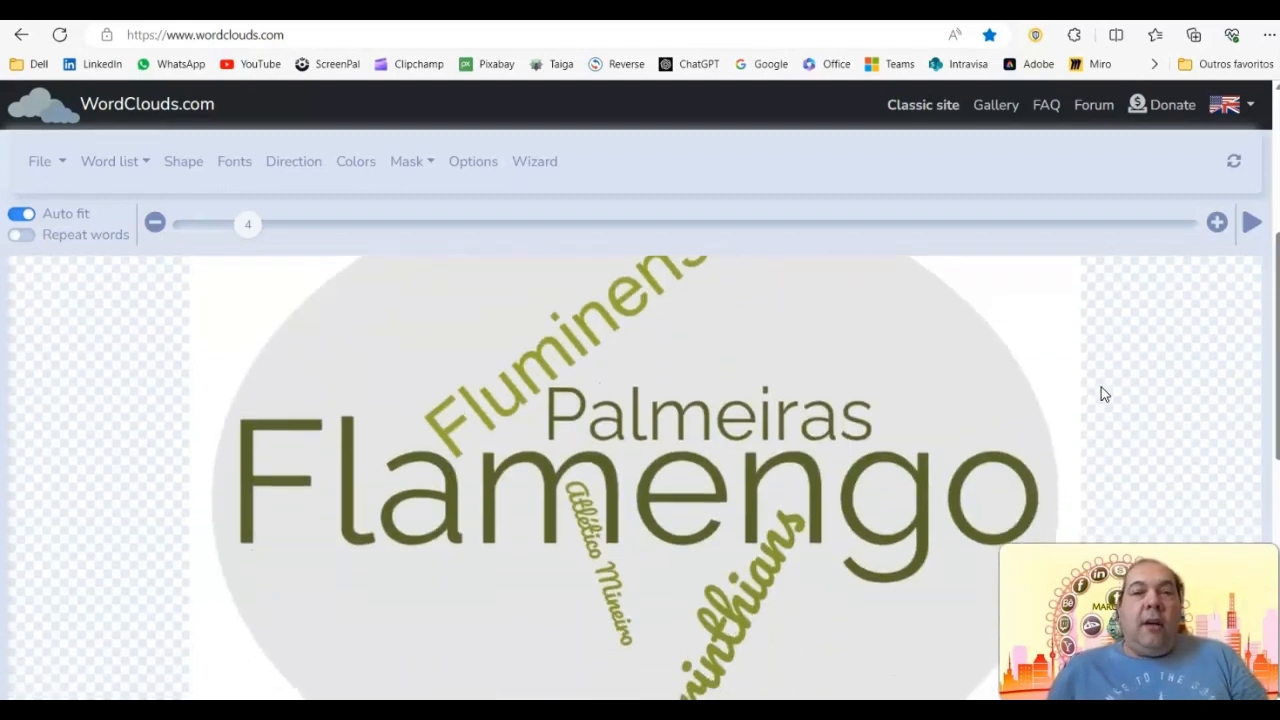
{"action": "scroll", "coordinate": [1101, 392], "scroll_direction": "down", "scroll_amount": 2}
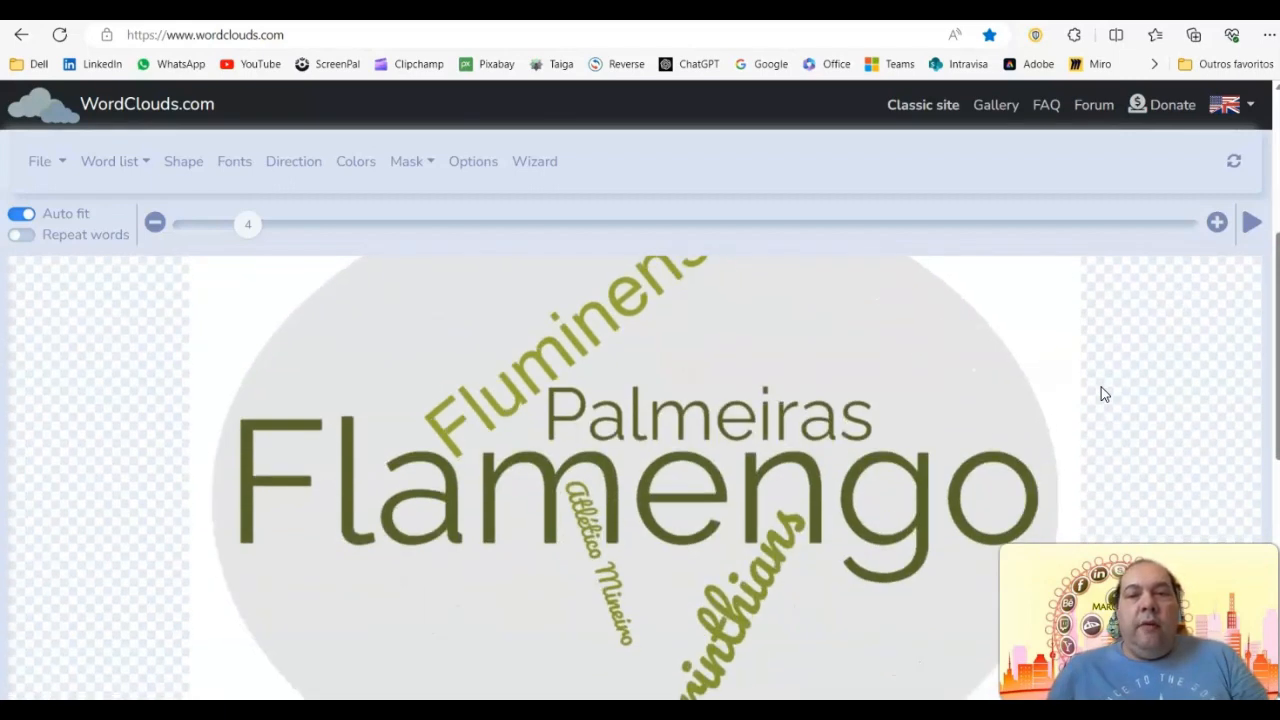
{"action": "scroll", "coordinate": [1101, 391], "scroll_direction": "up", "scroll_amount": 1}
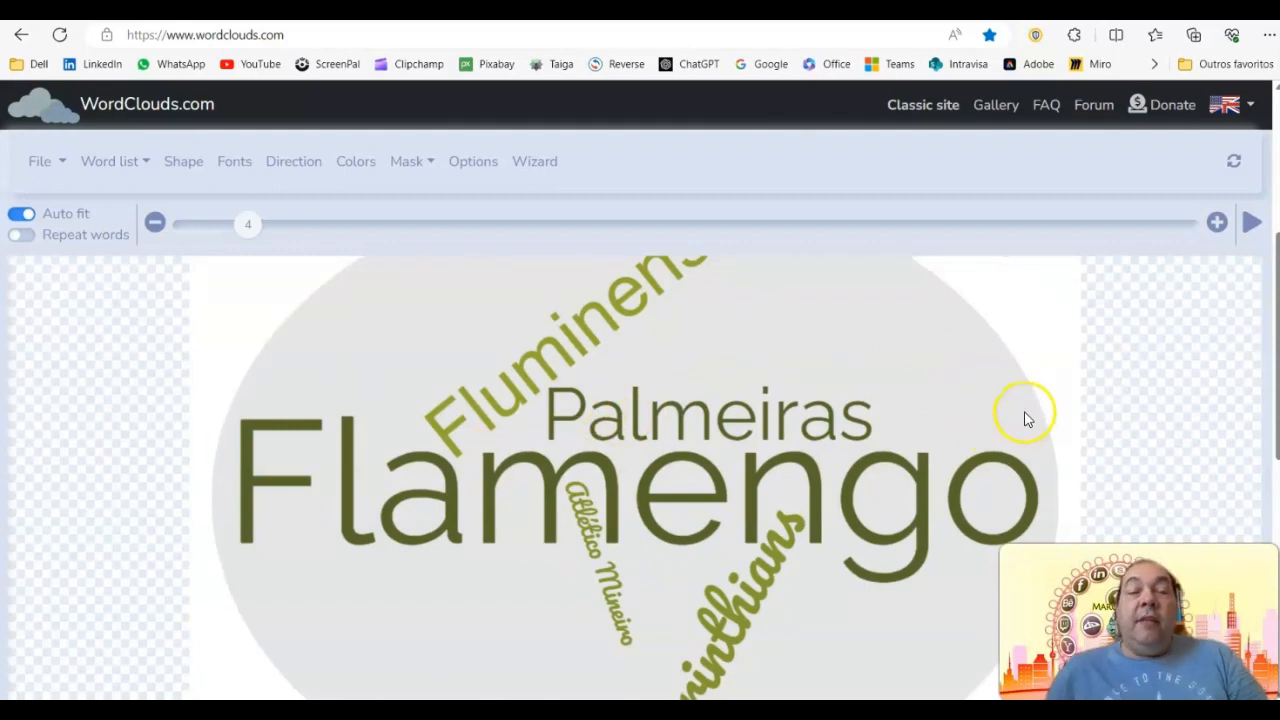
{"action": "scroll", "coordinate": [1025, 418], "scroll_direction": "up", "scroll_amount": 1}
{"action": "scroll", "coordinate": [966, 375], "scroll_direction": "down", "scroll_amount": 1}
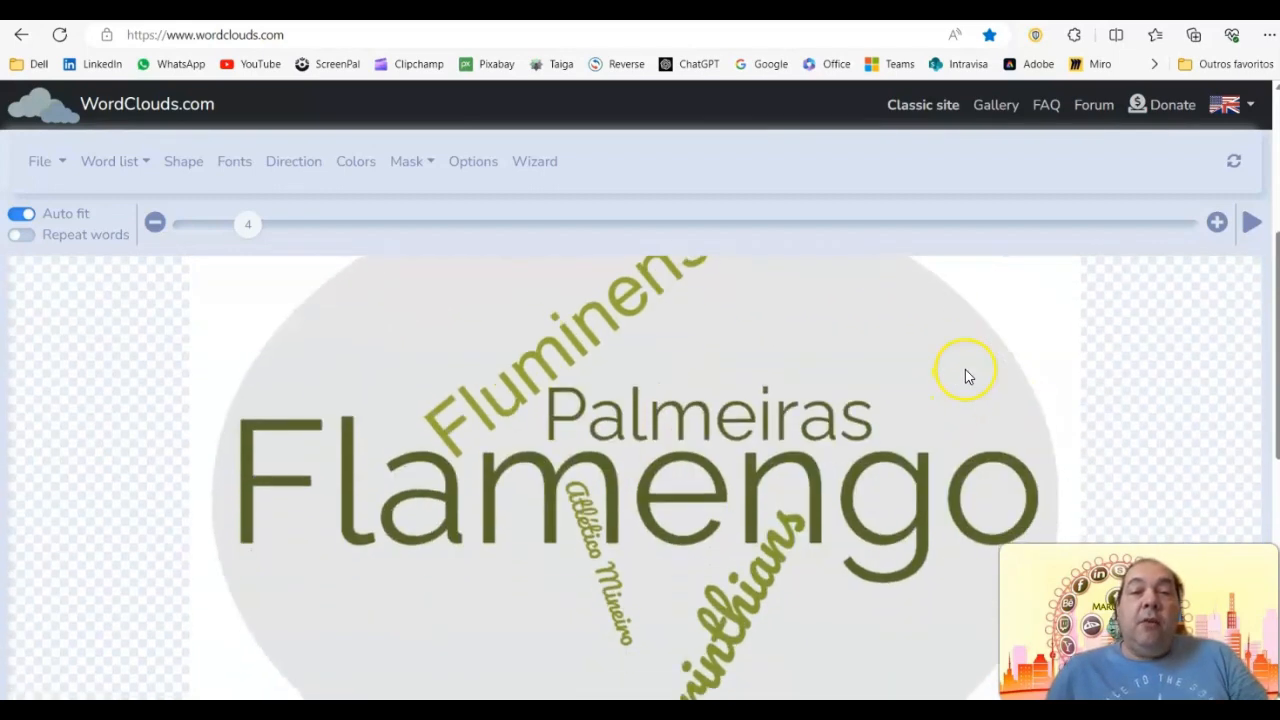
Set the direction of the words in the cloud to horizontal
{"action": "left_click", "coordinate": [293, 161]}
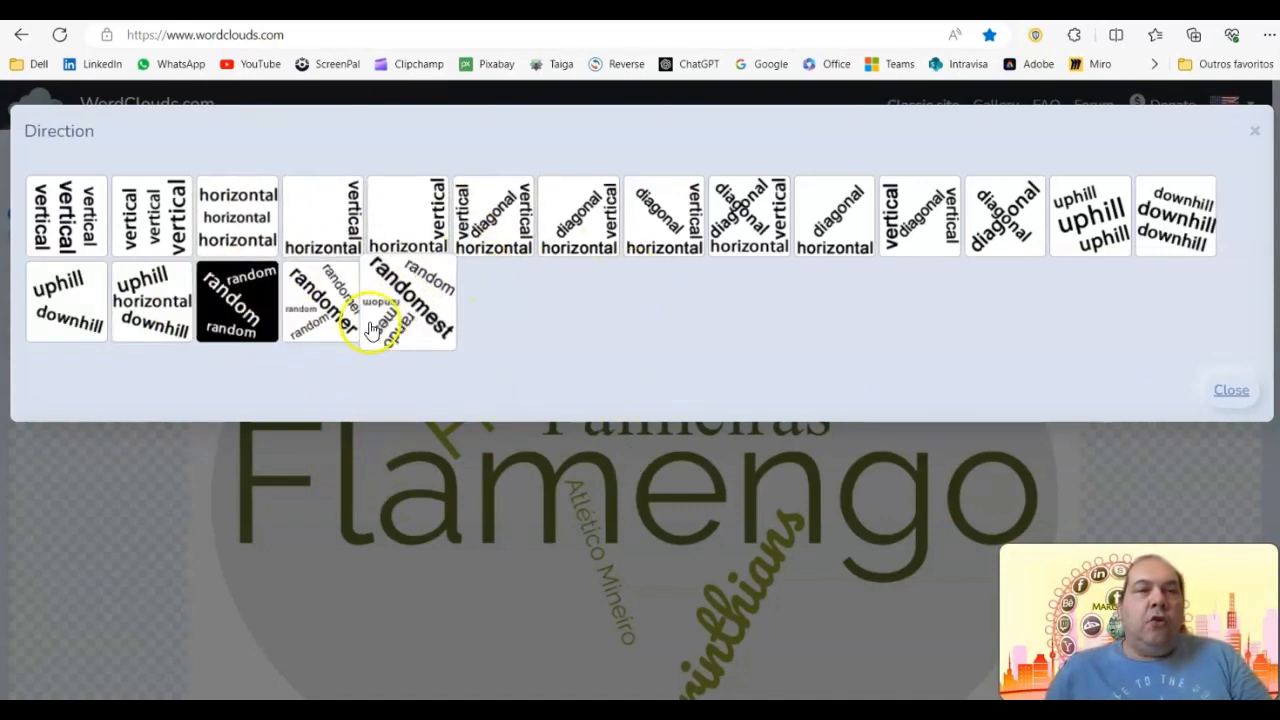
{"action": "left_click", "coordinate": [411, 506]}
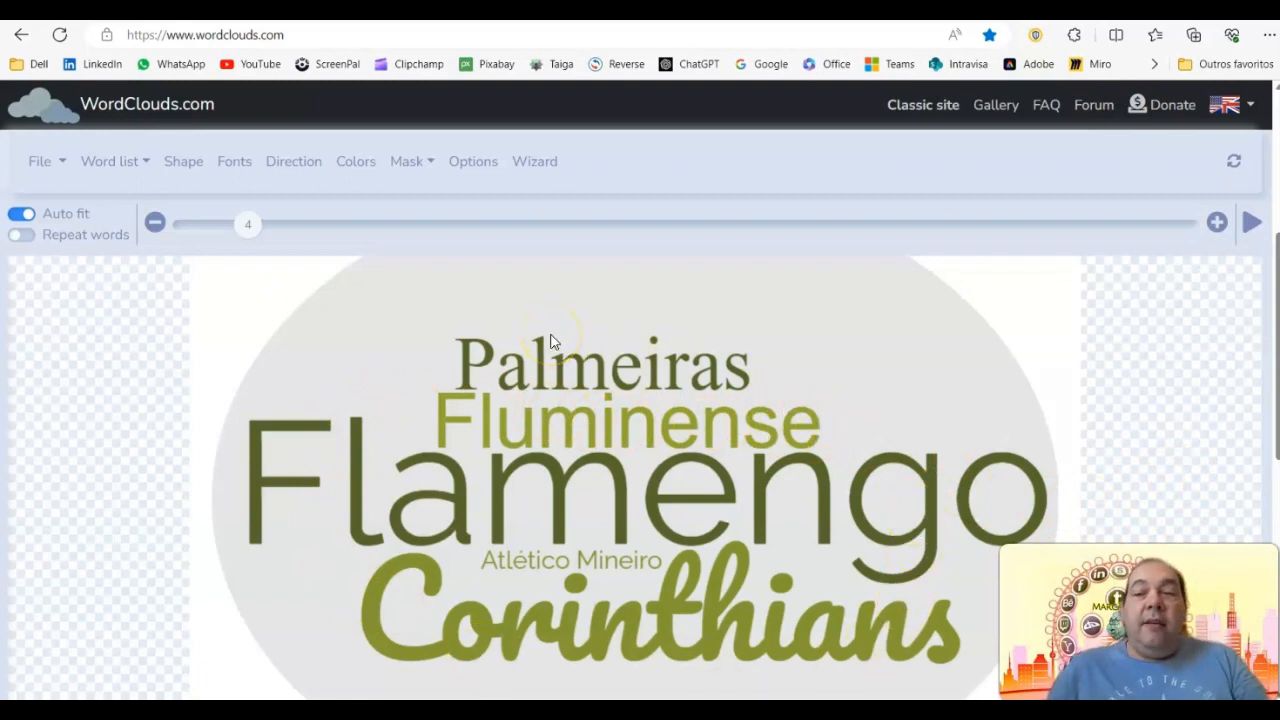
{"action": "left_click", "coordinate": [503, 262]}
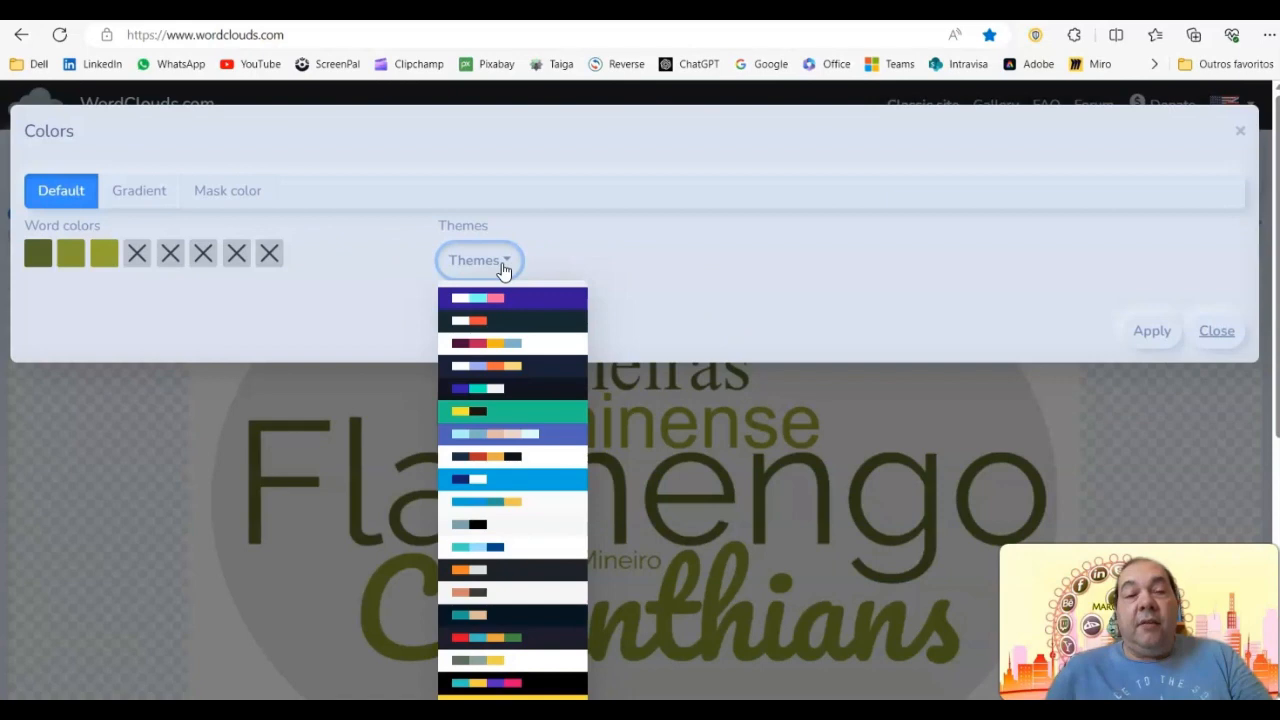
{"action": "left_click", "coordinate": [493, 265]}
{"action": "left_click", "coordinate": [509, 500]}
{"action": "left_click", "coordinate": [516, 265]}
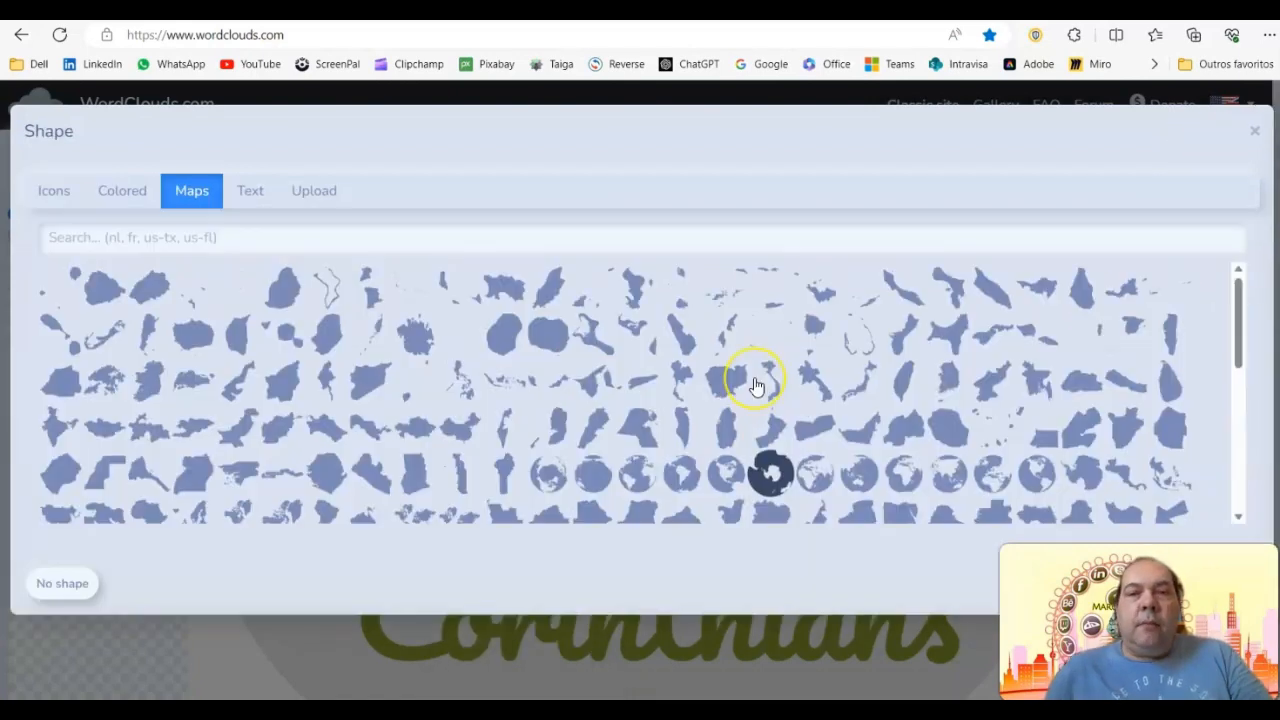
Search the map shapes for "br" and use the map of Brazil as the cloud's shape
{"action": "scroll", "coordinate": [757, 385], "scroll_direction": "down", "scroll_amount": 5}
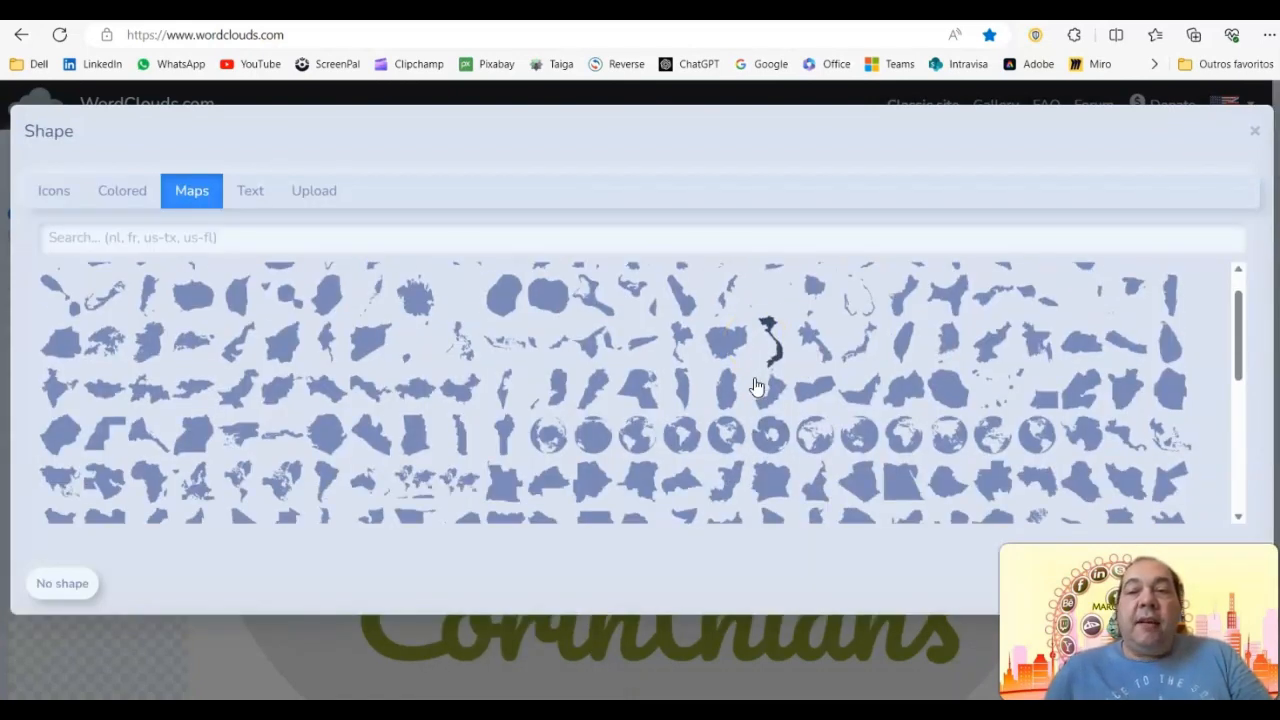
{"action": "scroll", "coordinate": [780, 440], "scroll_direction": "up", "scroll_amount": 5}
{"action": "left_click", "coordinate": [163, 236]}
{"action": "type", "text": "br"}
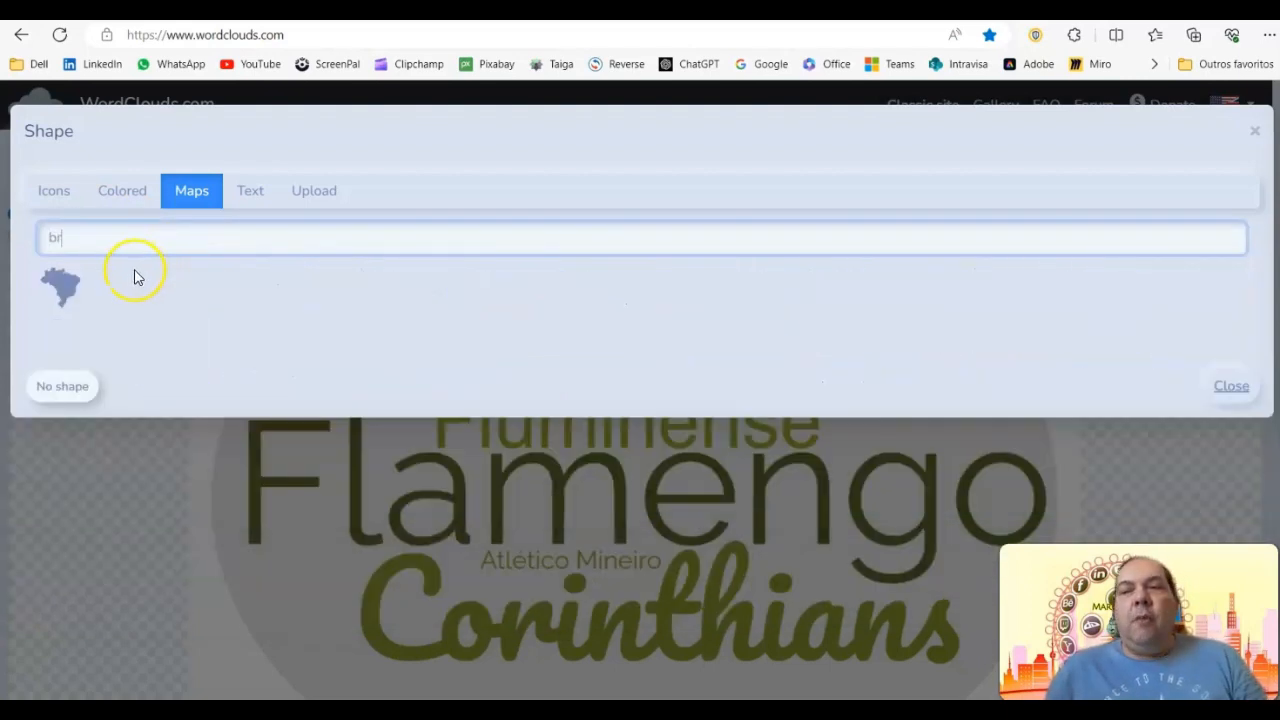
{"action": "left_click", "coordinate": [62, 284]}
Increase the word cloud's size setting to 46
{"action": "left_click", "coordinate": [896, 252]}
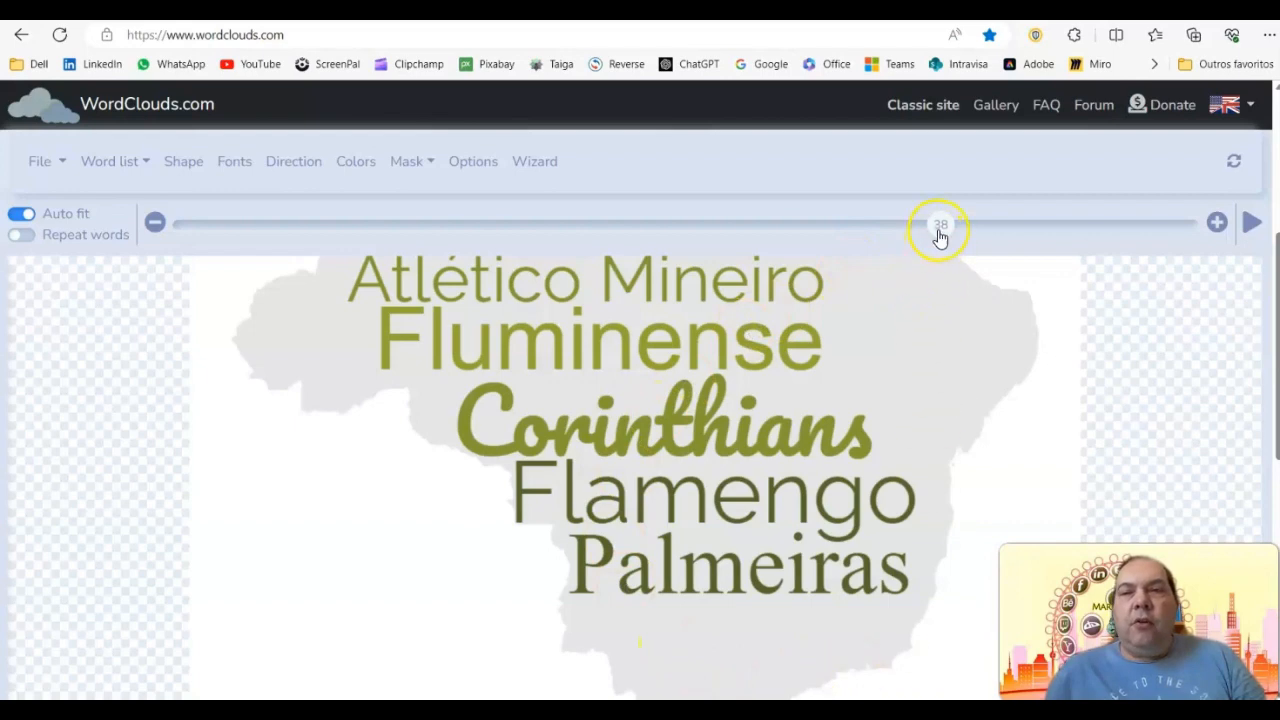
{"action": "left_click_drag", "start_coordinate": [945, 226], "coordinate": [1103, 224]}
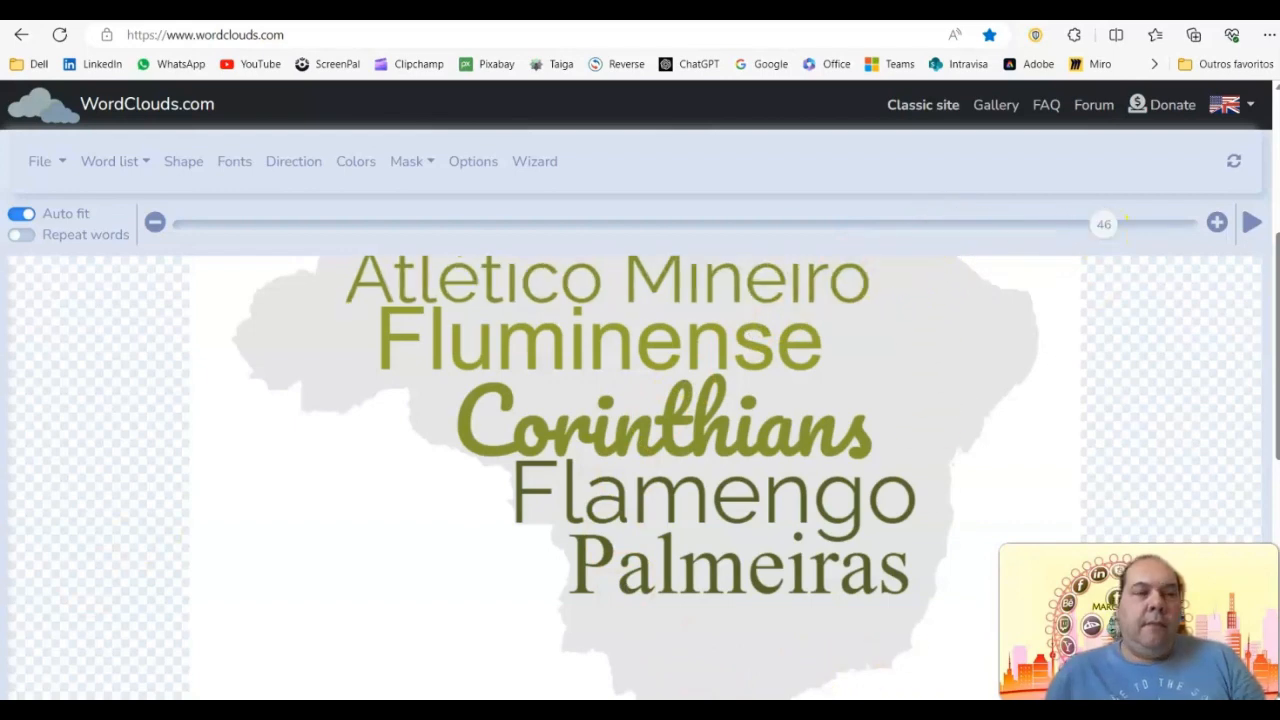
{"action": "scroll", "coordinate": [1094, 352], "scroll_direction": "up", "scroll_amount": 2}
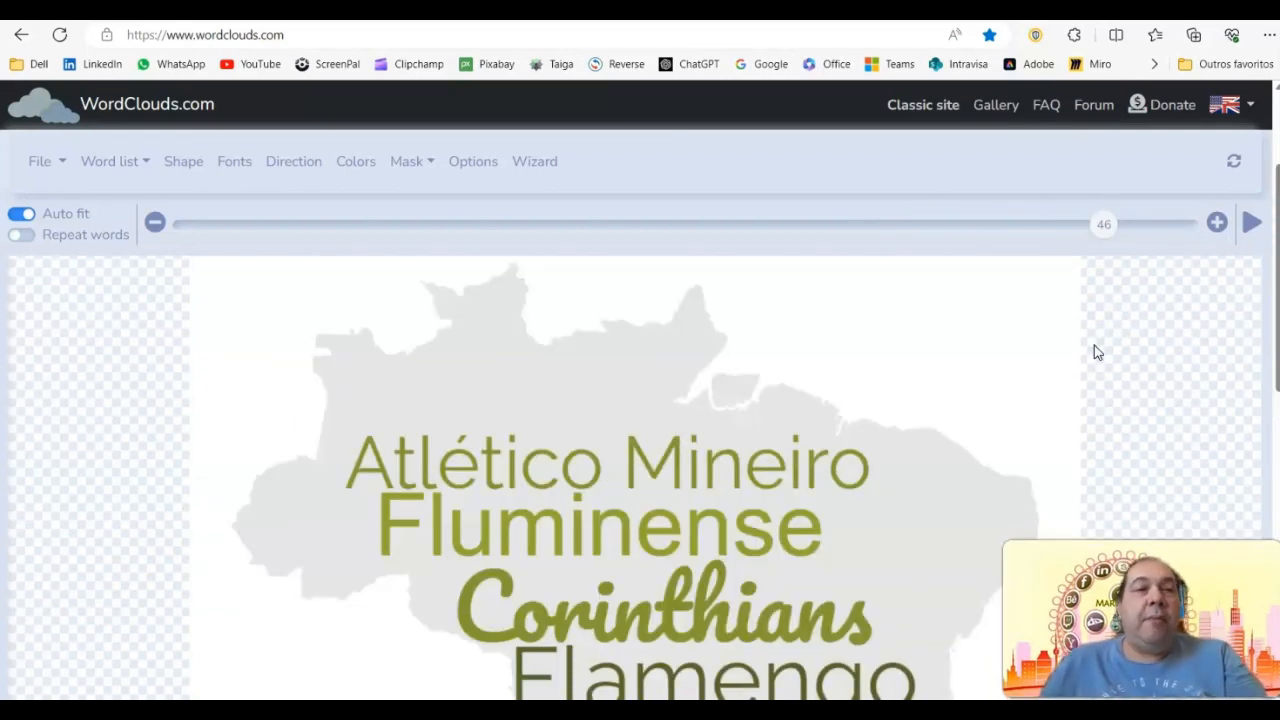
{"action": "left_click", "coordinate": [175, 228]}
{"action": "left_click", "coordinate": [24, 238]}
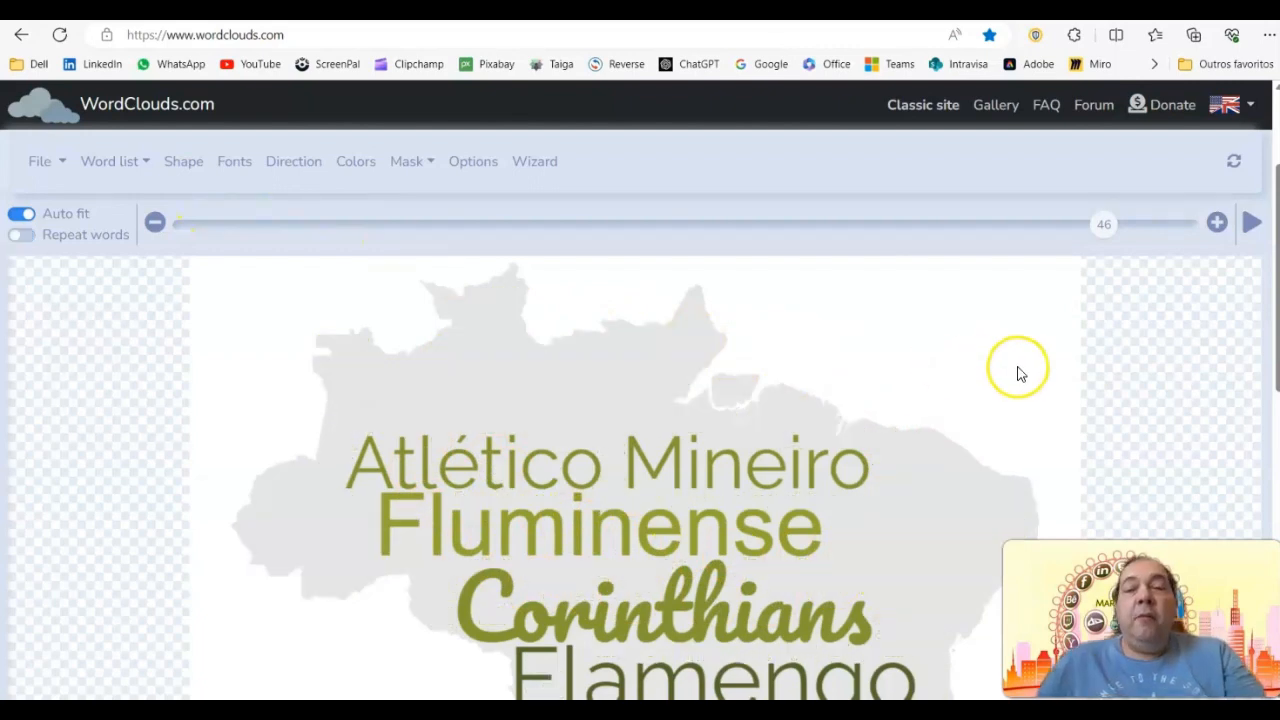
Extract the cloud's words from a TXT document and apply them to the Brazil map shape
{"action": "left_click", "coordinate": [143, 165]}
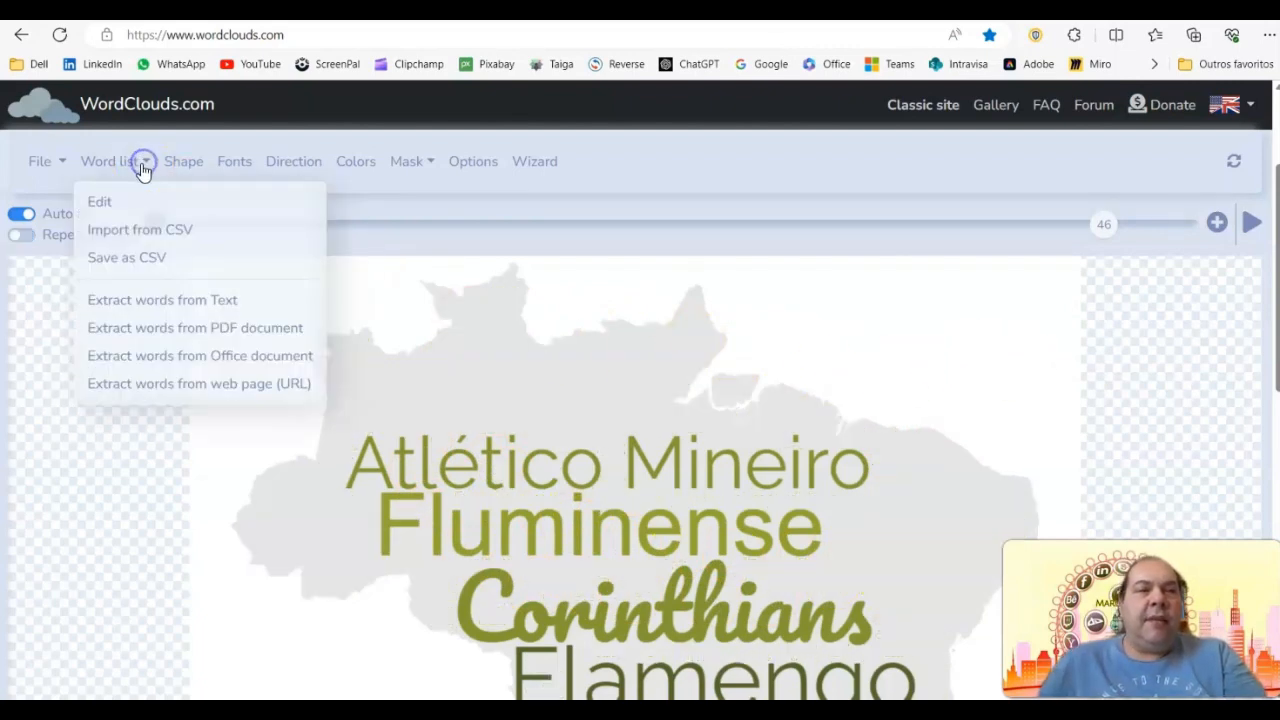
{"action": "left_click", "coordinate": [155, 300]}
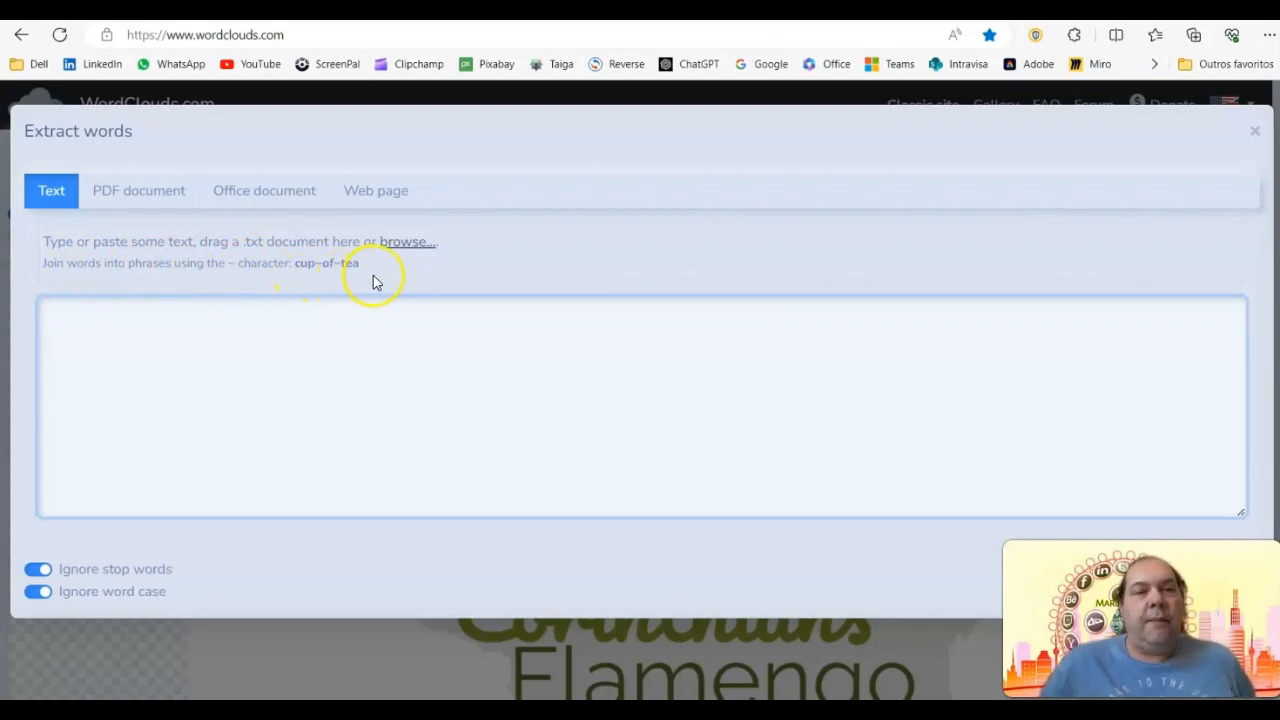
{"action": "left_click", "coordinate": [407, 242]}
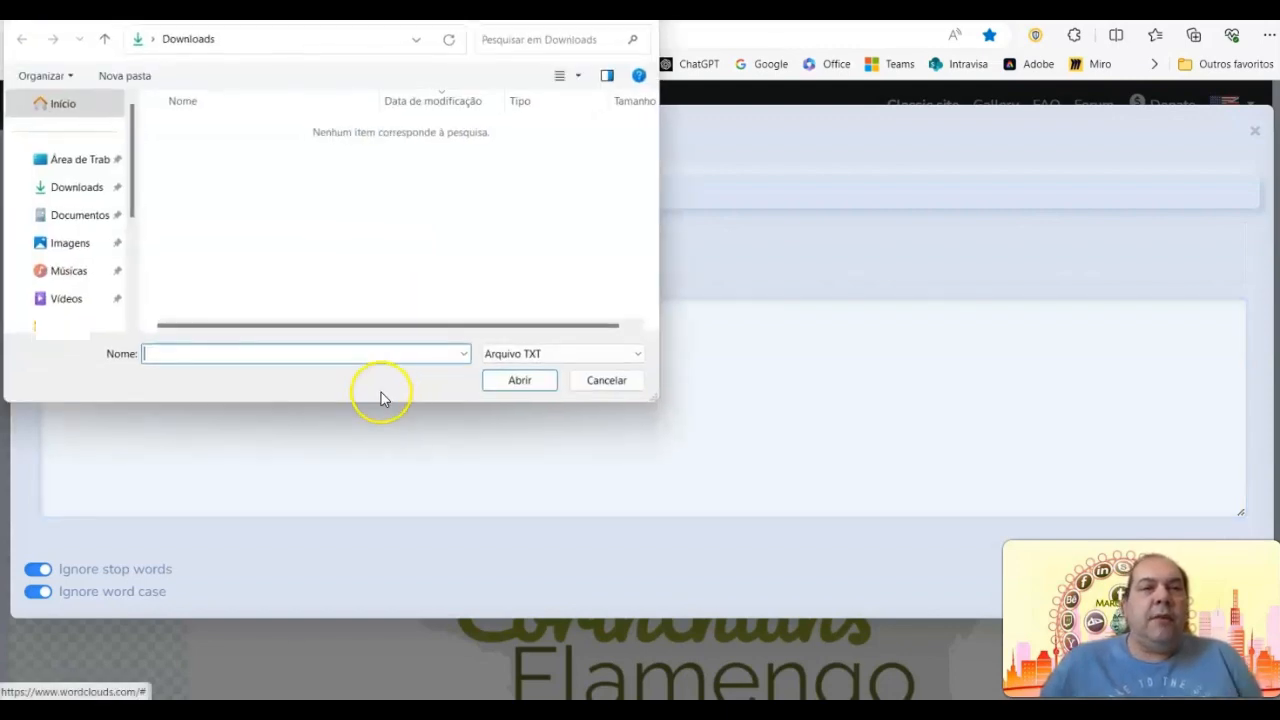
{"action": "left_click", "coordinate": [217, 131]}
{"action": "left_click", "coordinate": [519, 380]}
{"action": "left_click", "coordinate": [1169, 585]}
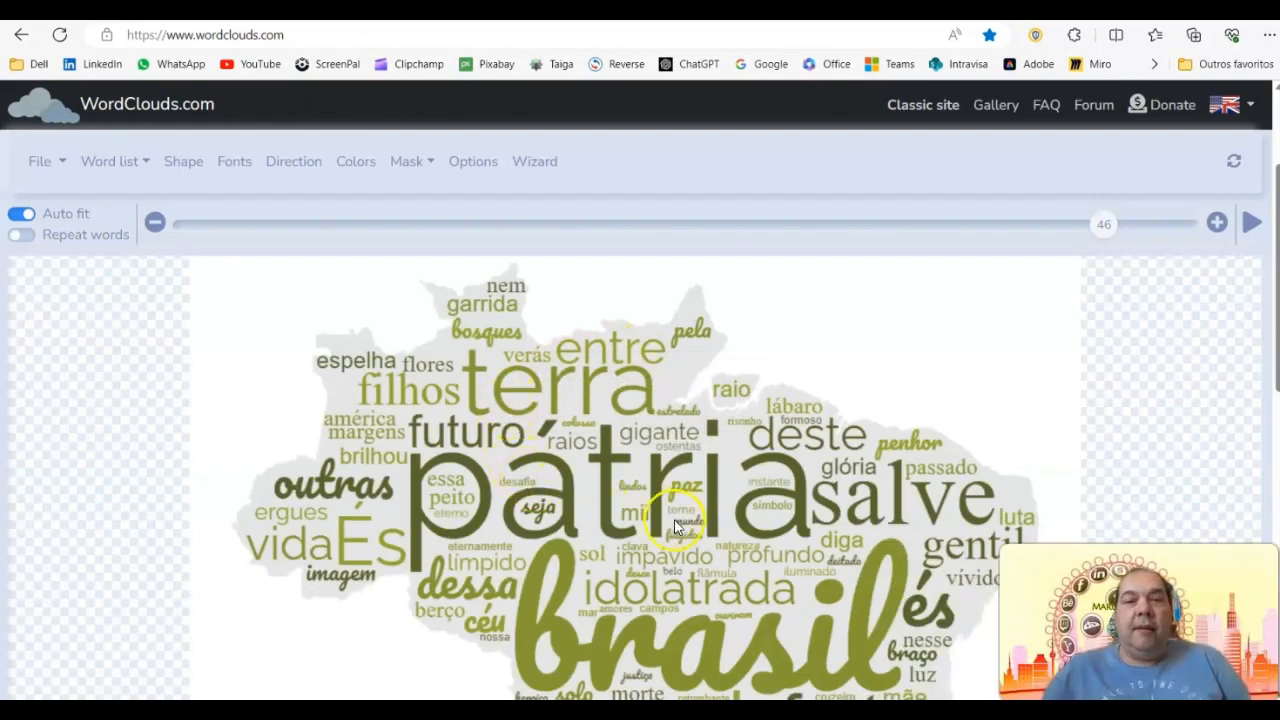
Review the extracted word list and delete the words "que", "És" and "és"
{"action": "left_click", "coordinate": [116, 162]}
{"action": "left_click", "coordinate": [104, 205]}
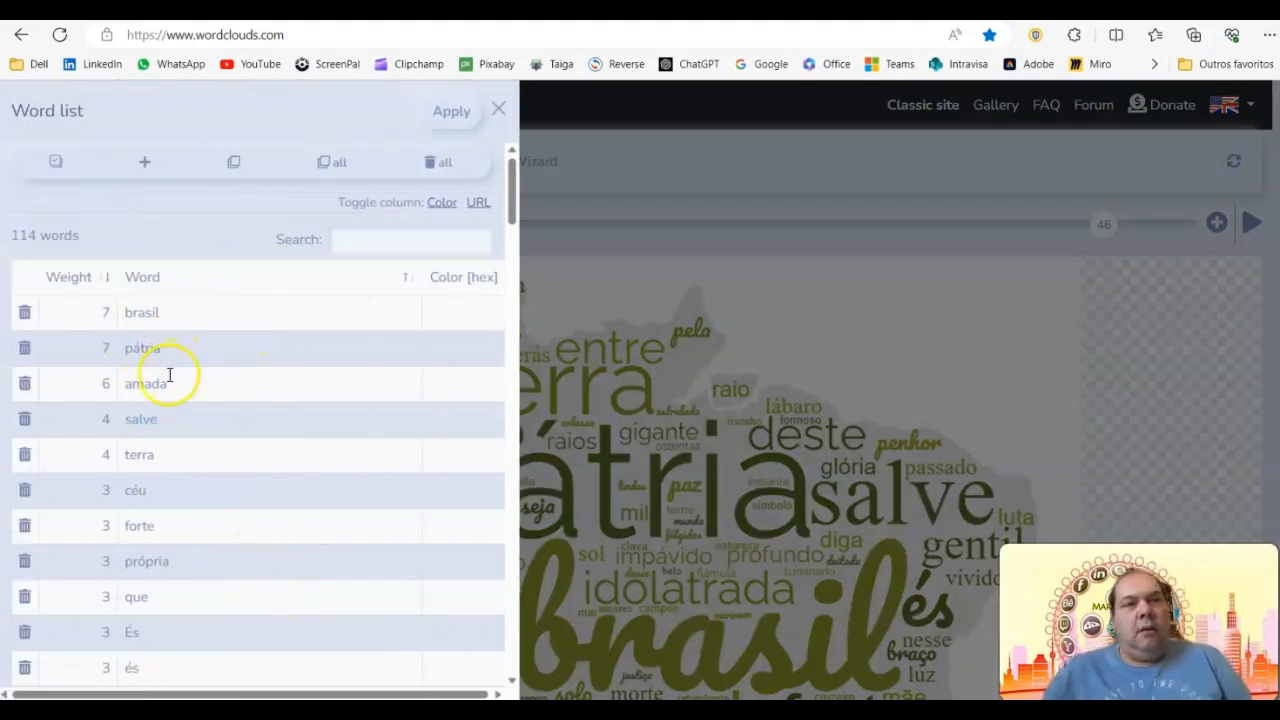
{"action": "scroll", "coordinate": [191, 449], "scroll_direction": "down", "scroll_amount": 3}
{"action": "scroll", "coordinate": [191, 449], "scroll_direction": "down", "scroll_amount": 4}
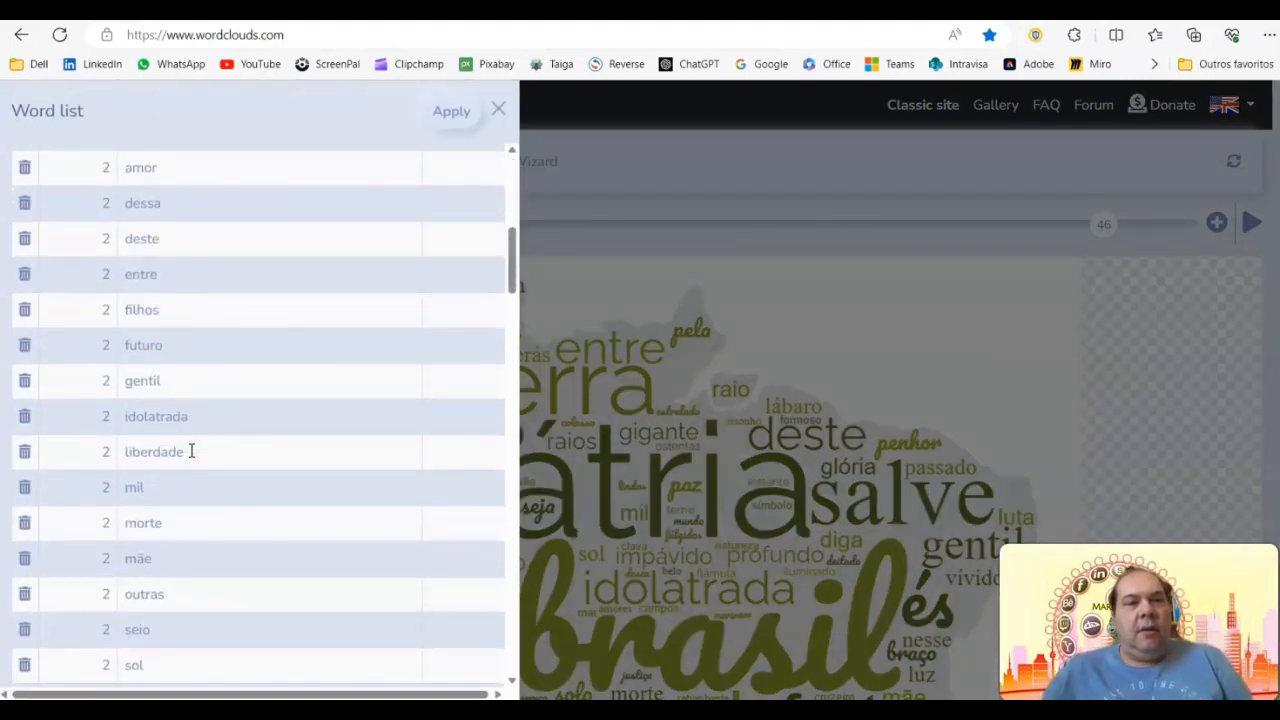
{"action": "scroll", "coordinate": [250, 330], "scroll_direction": "up", "scroll_amount": 8}
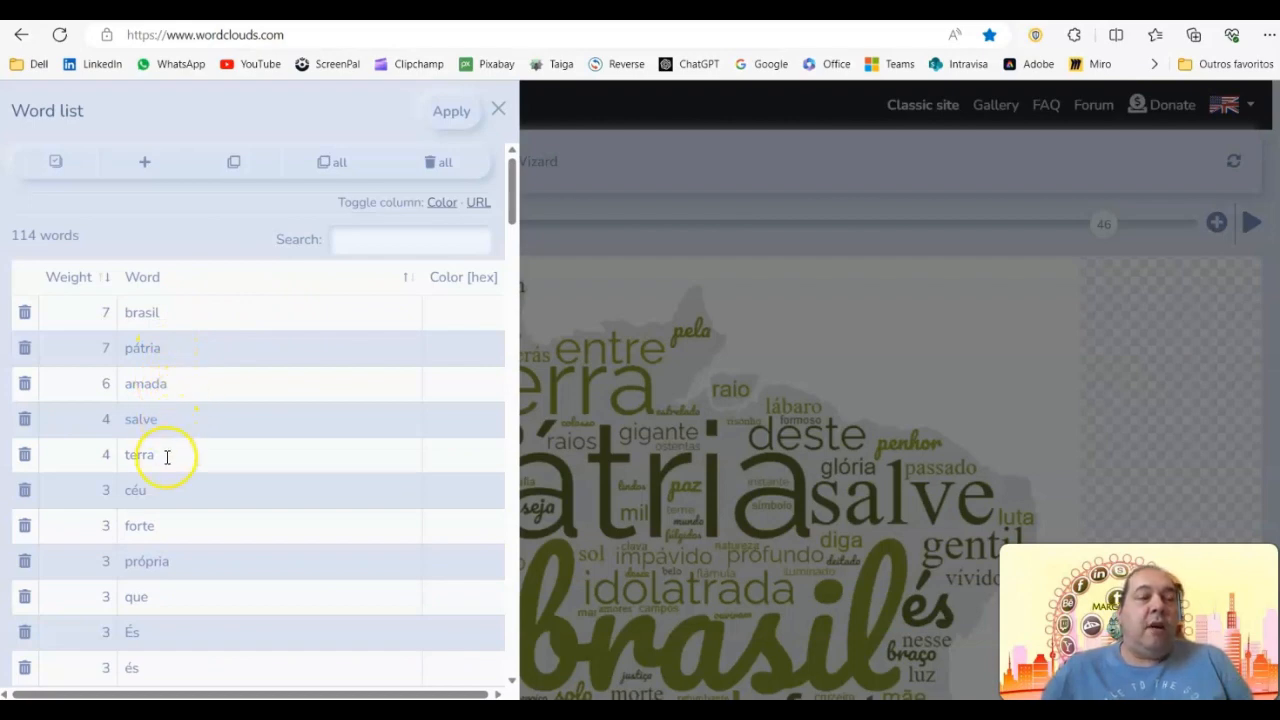
{"action": "scroll", "coordinate": [110, 416], "scroll_direction": "down", "scroll_amount": 3}
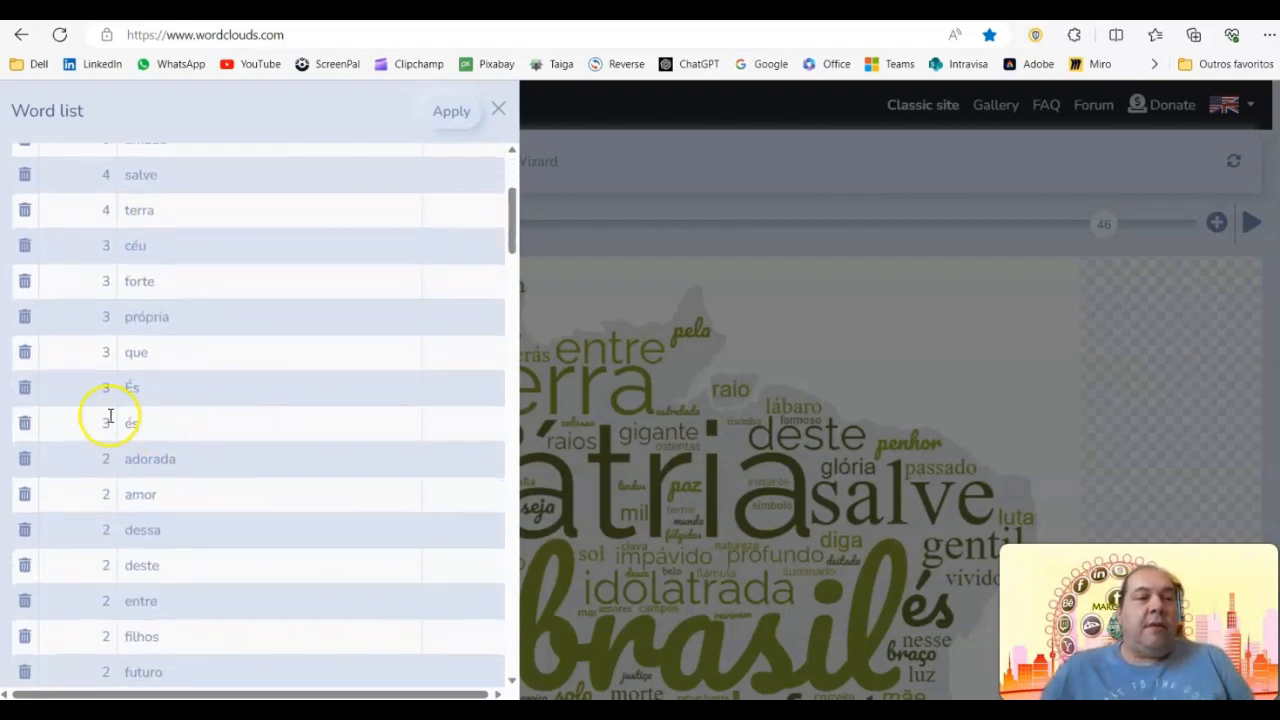
{"action": "left_click", "coordinate": [27, 355]}
{"action": "left_click", "coordinate": [26, 356]}
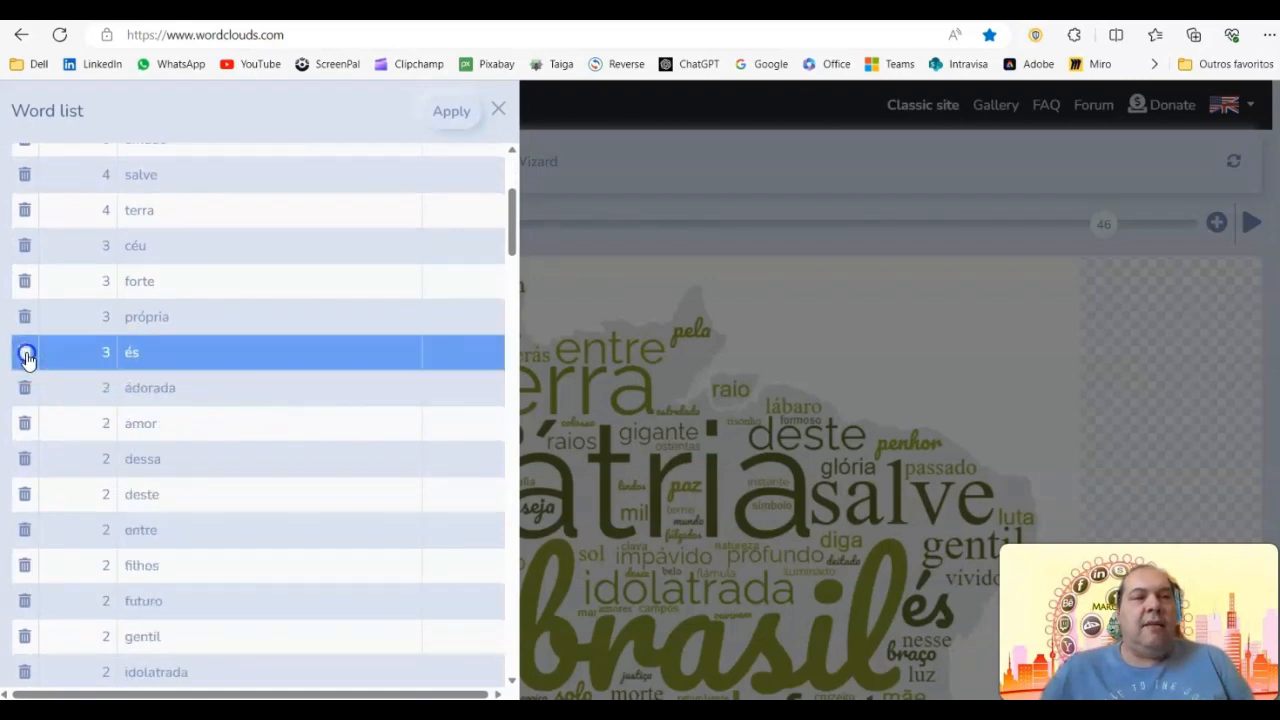
{"action": "left_click", "coordinate": [25, 353]}
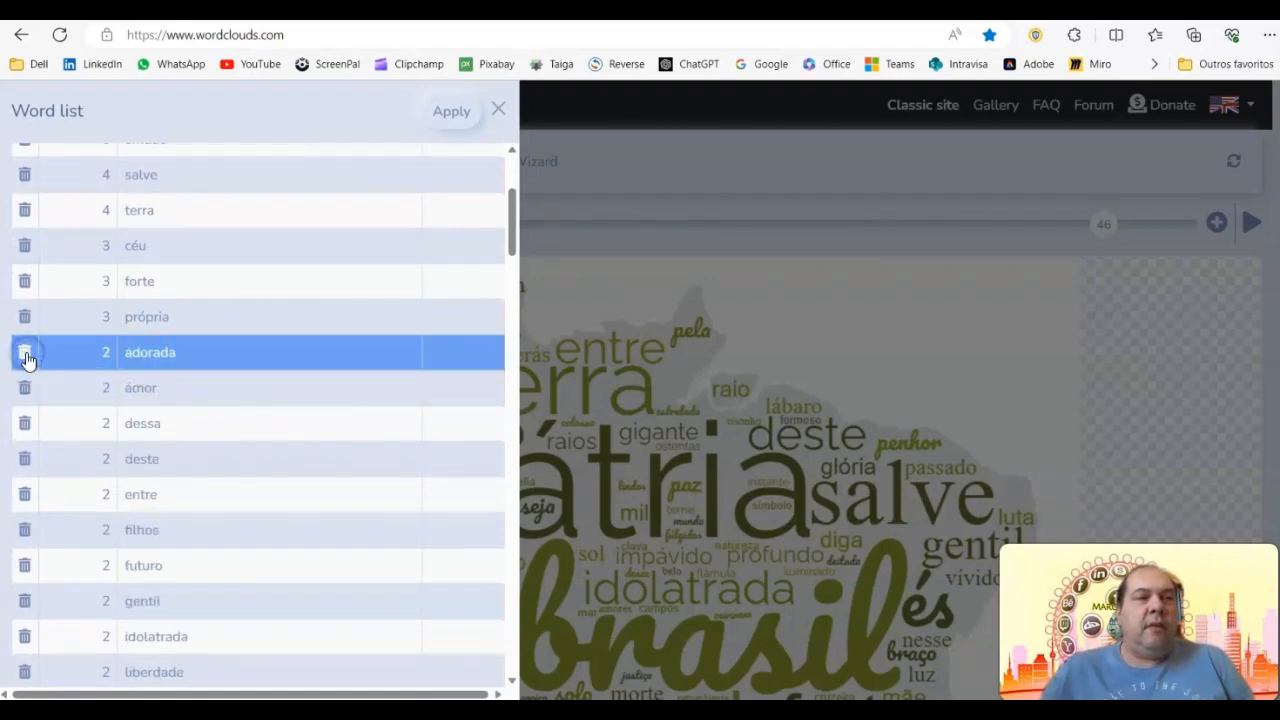
Delete "dessa" and "deste" from the word list and return to the redrawn cloud
{"action": "scroll", "coordinate": [27, 360], "scroll_direction": "down", "scroll_amount": 2}
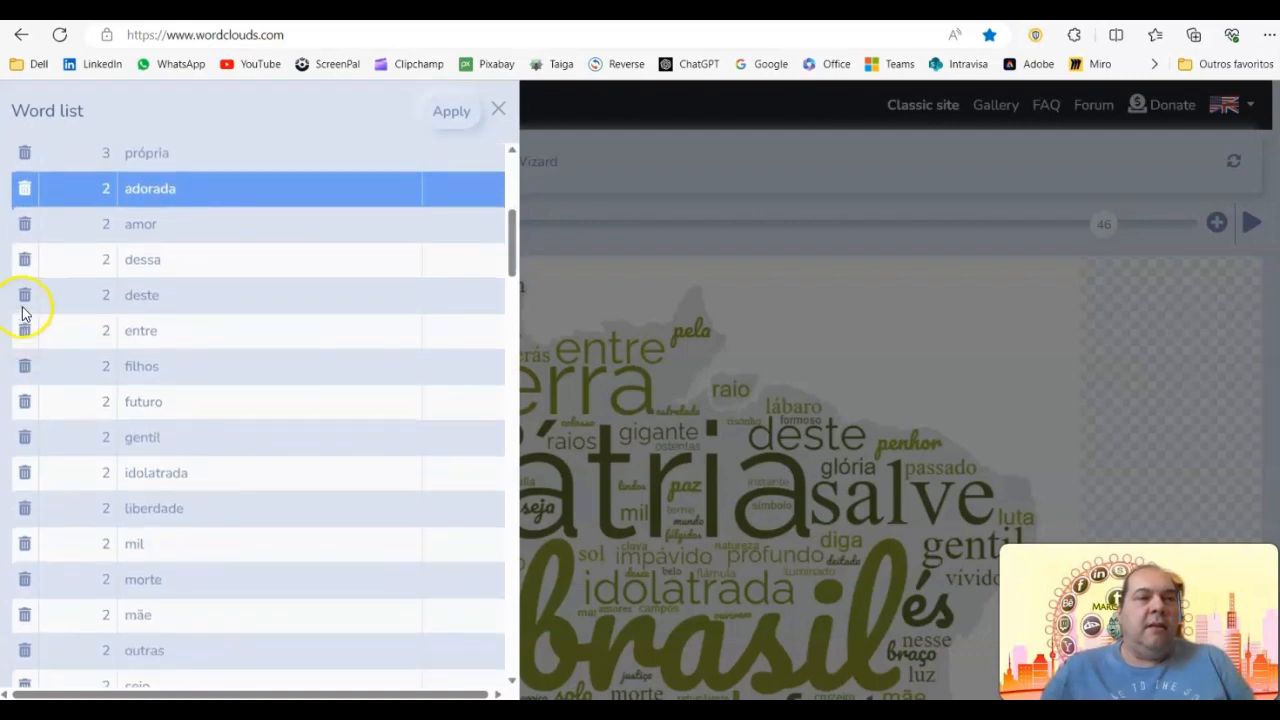
{"action": "left_click", "coordinate": [25, 262]}
{"action": "left_click", "coordinate": [24, 262]}
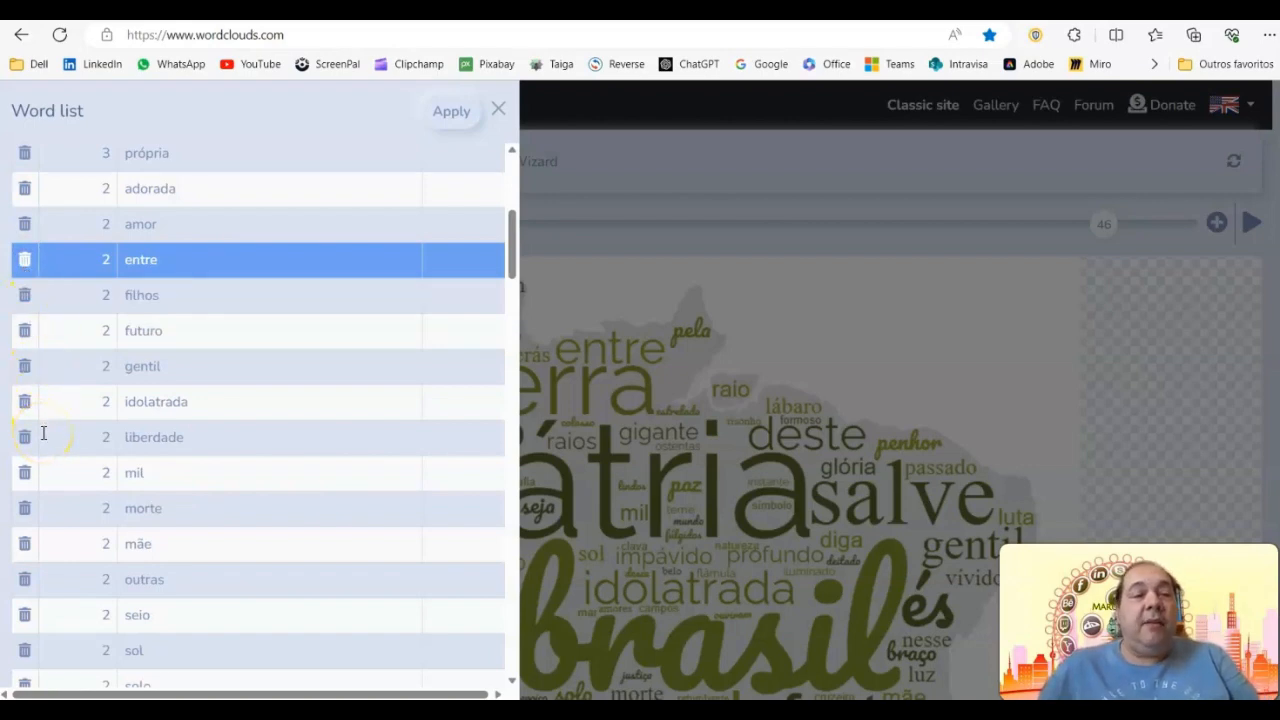
{"action": "left_click", "coordinate": [1023, 509]}
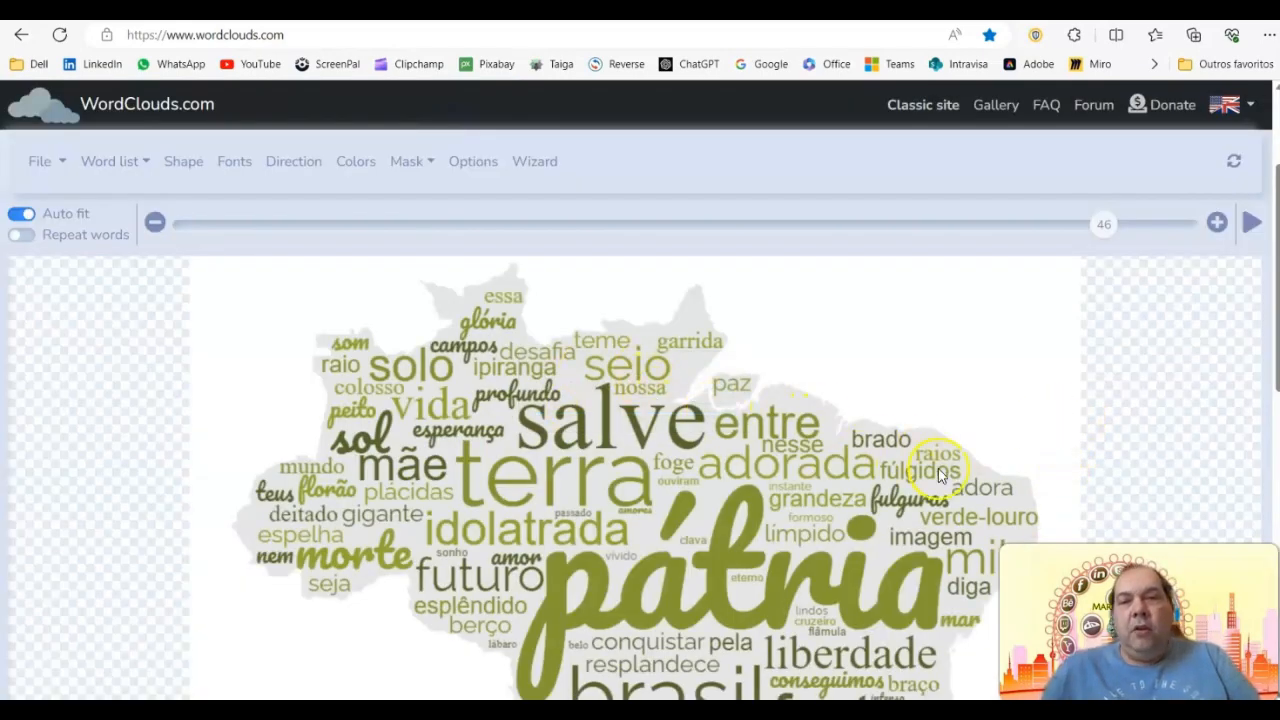
Look over the redrawn cloud and set the direction of its words to random
{"action": "scroll", "coordinate": [963, 460], "scroll_direction": "down", "scroll_amount": 4}
{"action": "scroll", "coordinate": [963, 460], "scroll_direction": "down", "scroll_amount": 1}
{"action": "scroll", "coordinate": [963, 460], "scroll_direction": "up", "scroll_amount": 1}
{"action": "scroll", "coordinate": [895, 458], "scroll_direction": "up", "scroll_amount": 1}
{"action": "scroll", "coordinate": [897, 460], "scroll_direction": "up", "scroll_amount": 3}
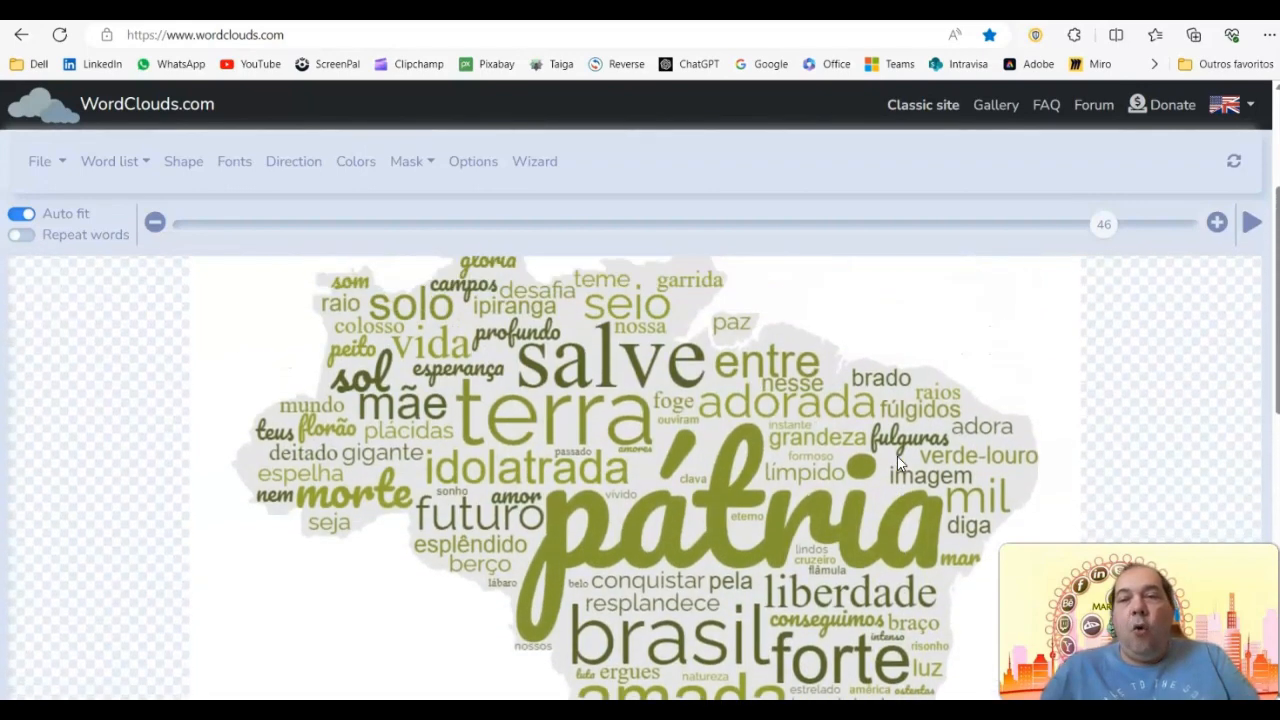
{"action": "scroll", "coordinate": [690, 409], "scroll_direction": "down", "scroll_amount": 1}
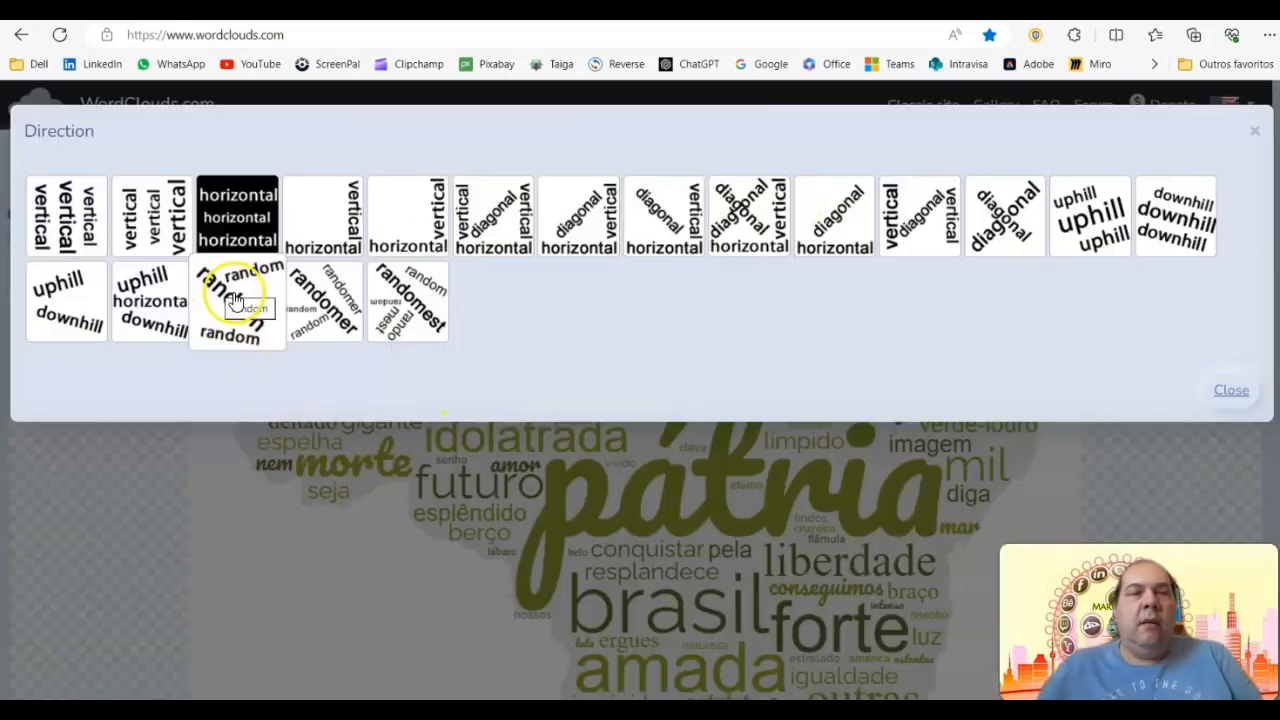
{"action": "left_click", "coordinate": [231, 291]}
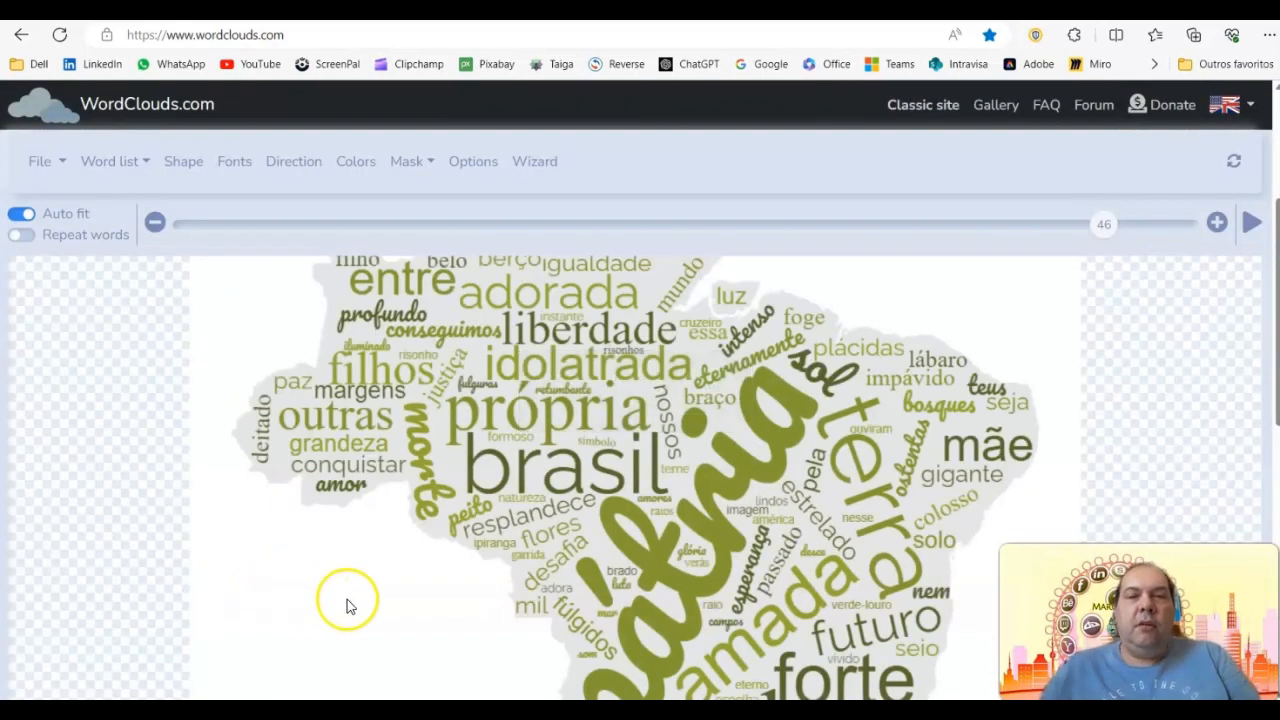
Replace the cloud's words with those extracted from the PDF constituicao-da-republica-federativa-do-brasil
{"action": "left_click", "coordinate": [145, 163]}
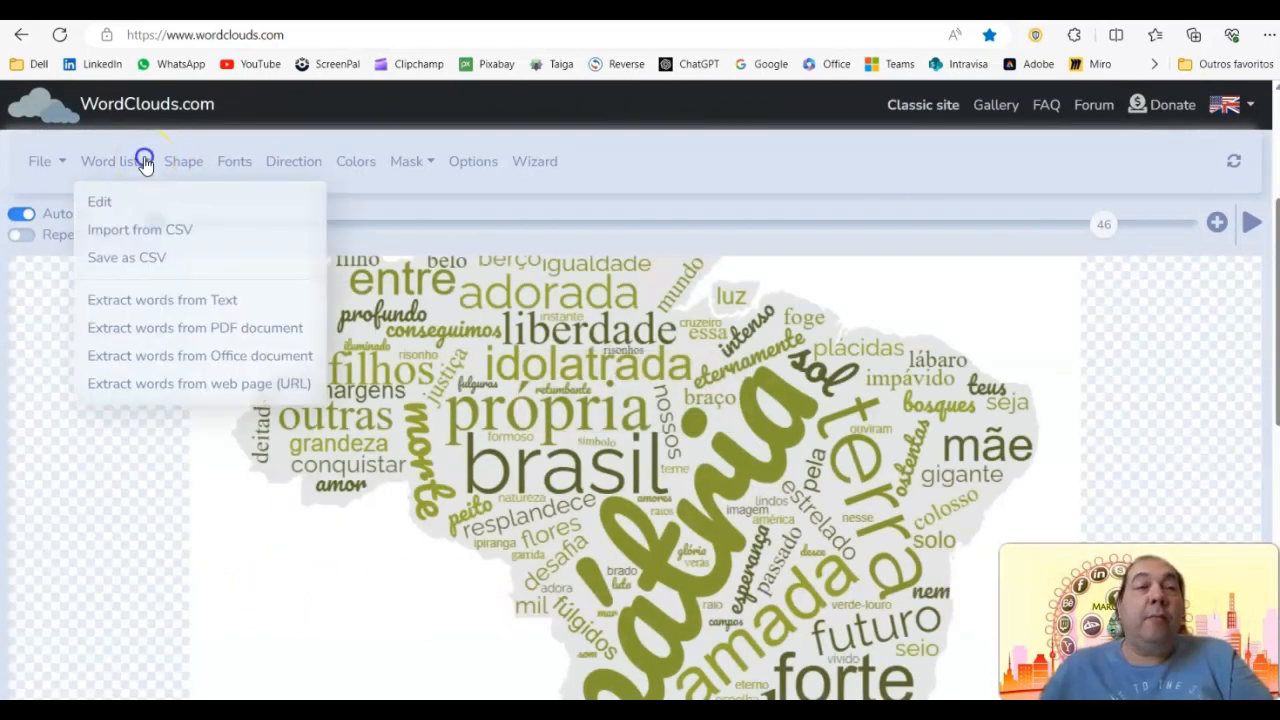
{"action": "left_click", "coordinate": [171, 330]}
{"action": "left_click", "coordinate": [315, 268]}
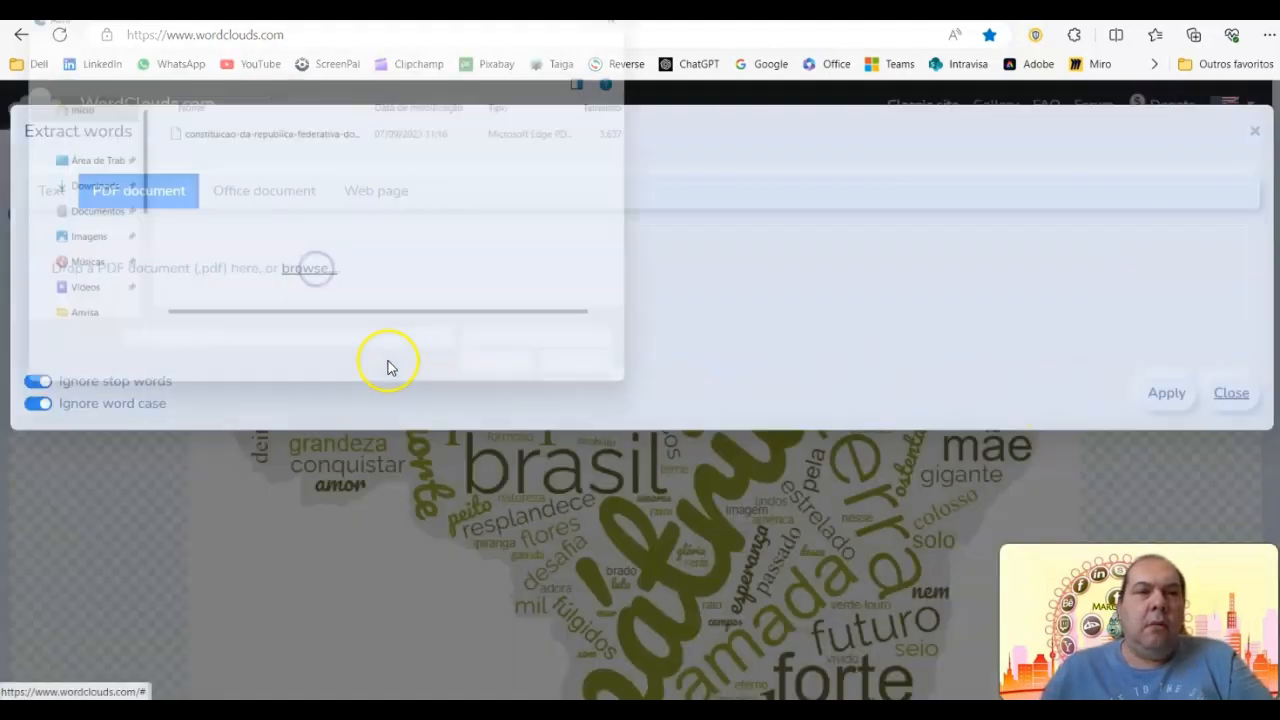
{"action": "left_click", "coordinate": [246, 130]}
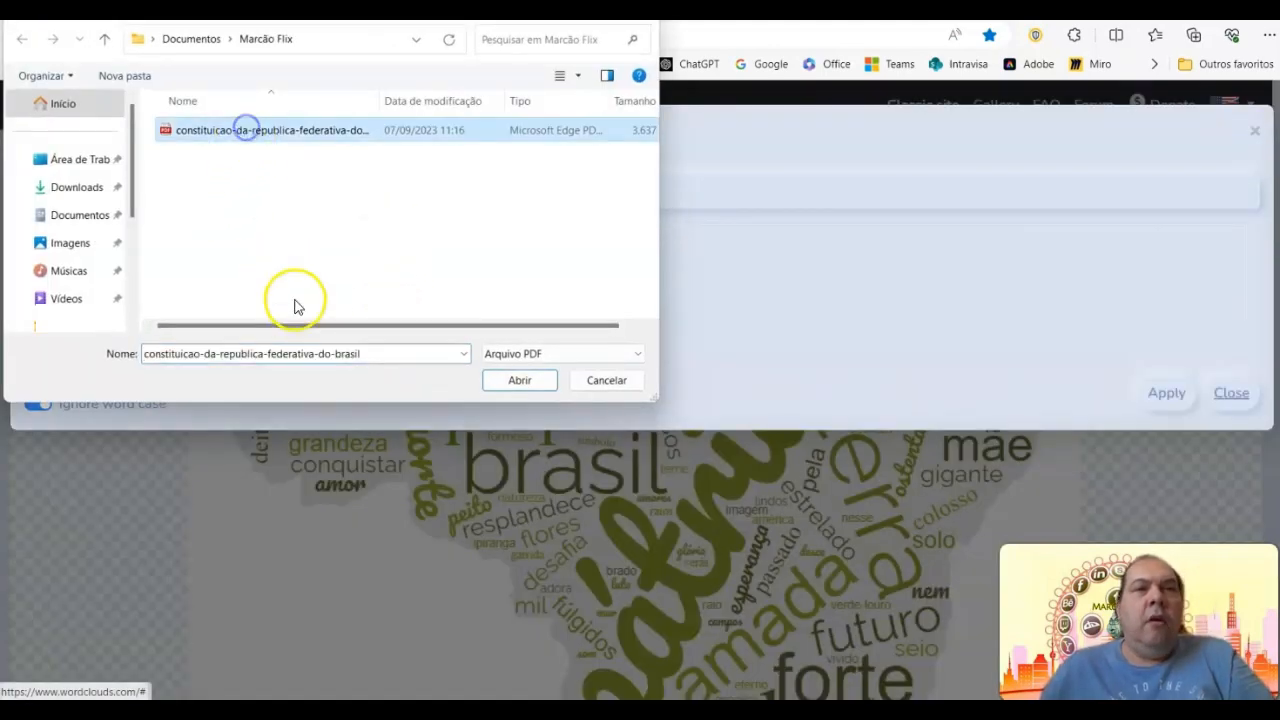
{"action": "left_click", "coordinate": [512, 380]}
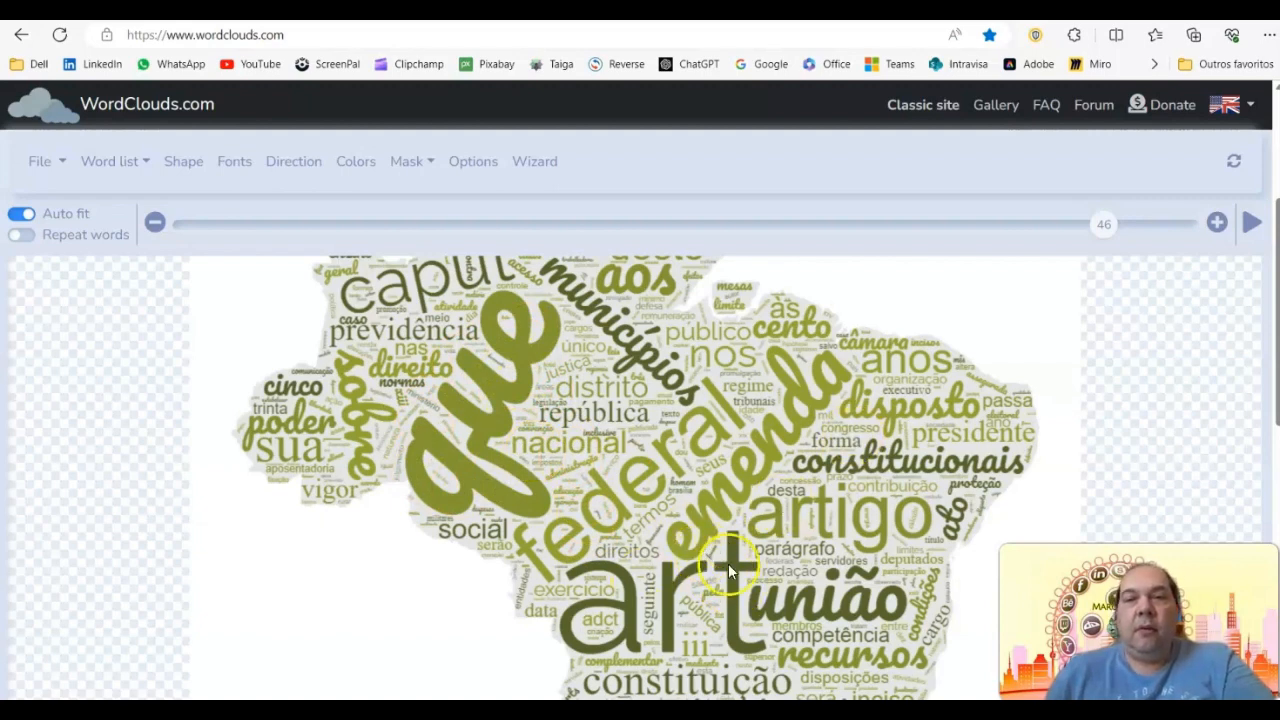
Delete the words "art", "federal" and "que" from the list extracted from the PDF
{"action": "left_click", "coordinate": [140, 166]}
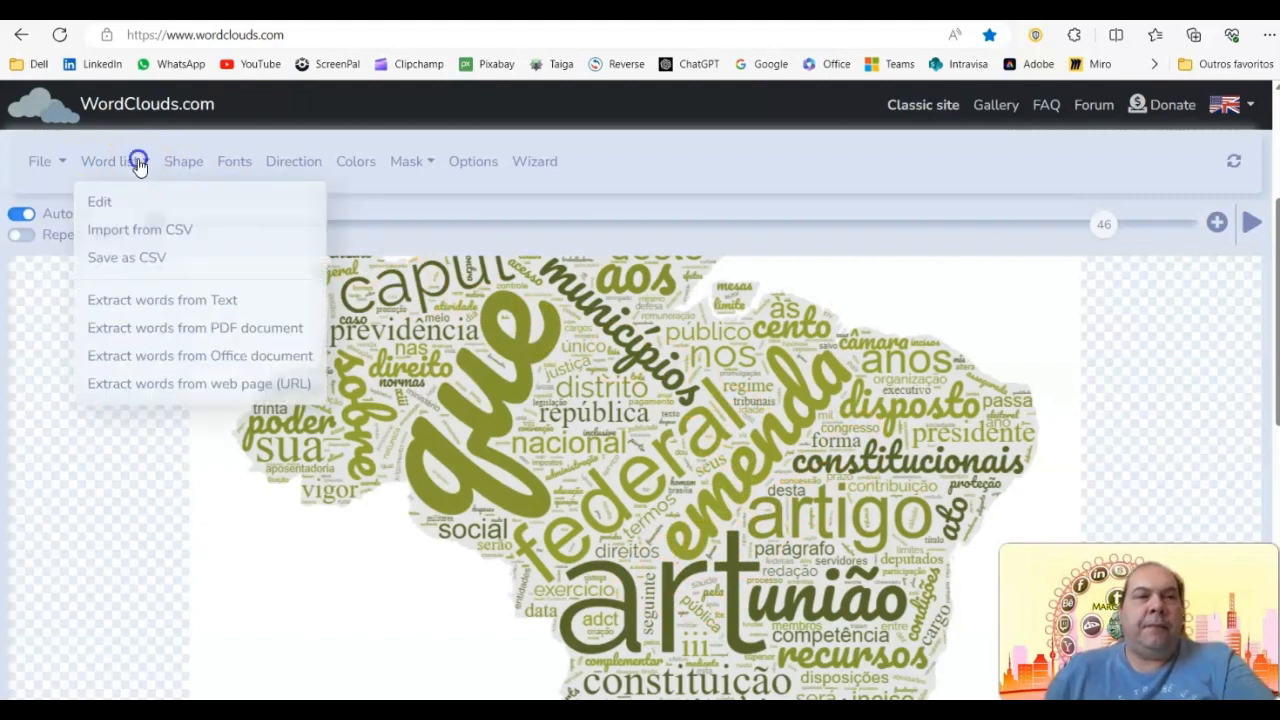
{"action": "left_click", "coordinate": [108, 200]}
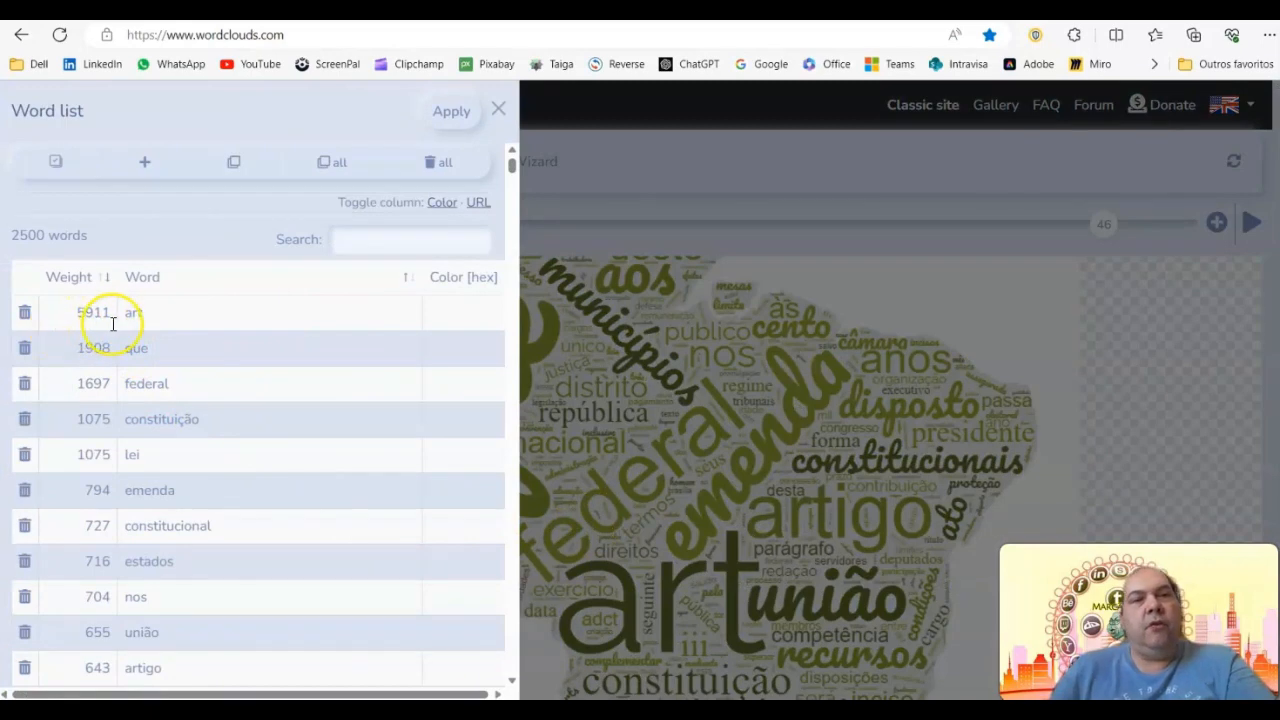
{"action": "left_click", "coordinate": [27, 316]}
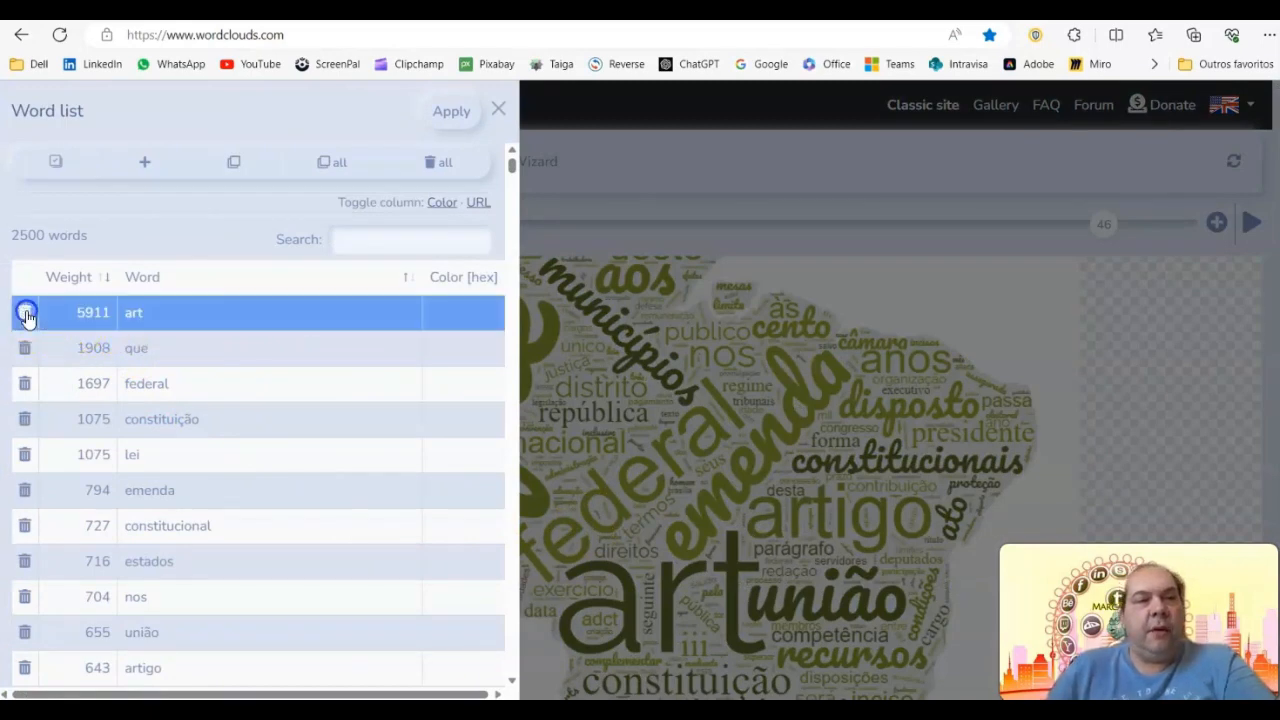
{"action": "left_click", "coordinate": [27, 316]}
{"action": "left_click", "coordinate": [26, 346]}
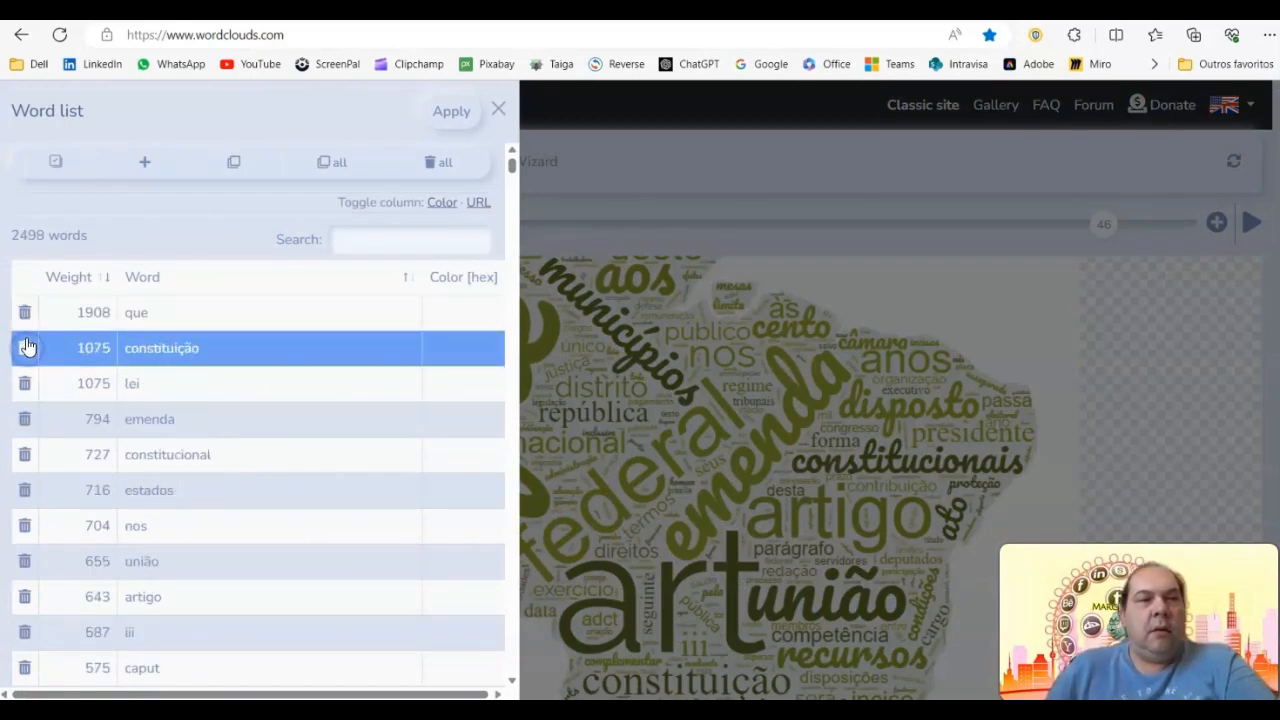
{"action": "left_click", "coordinate": [20, 313]}
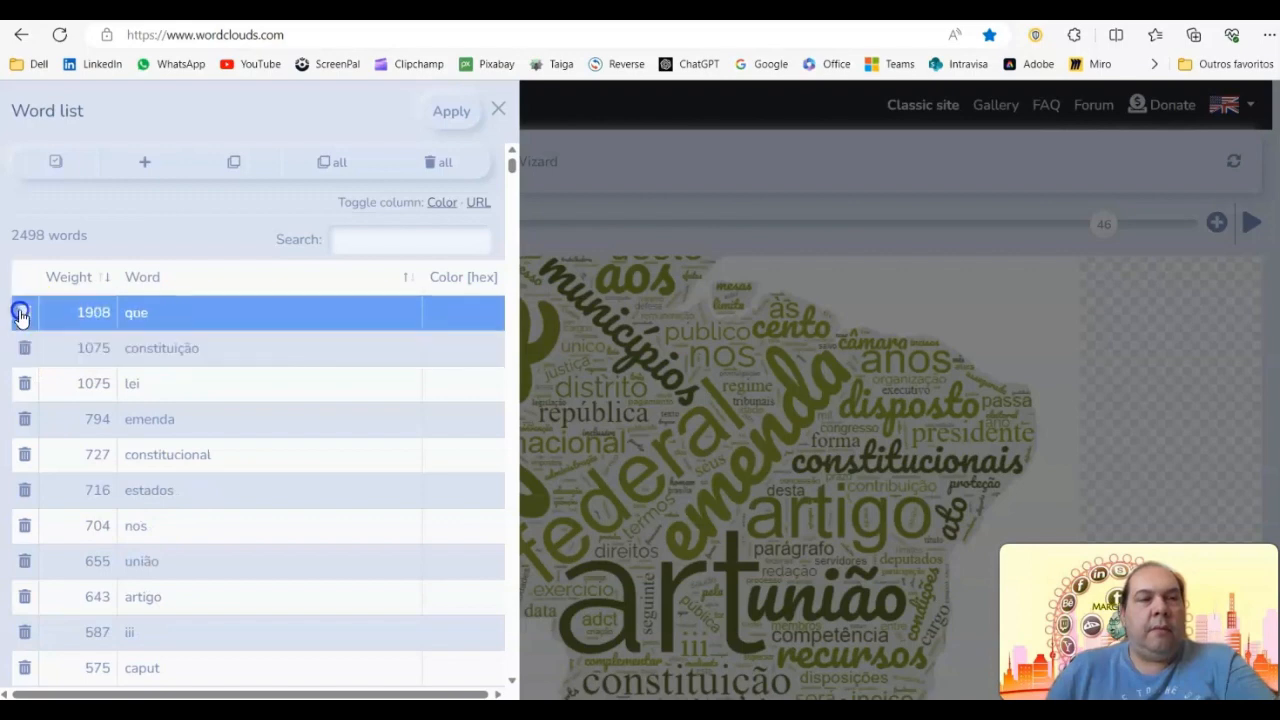
{"action": "left_click", "coordinate": [20, 313]}
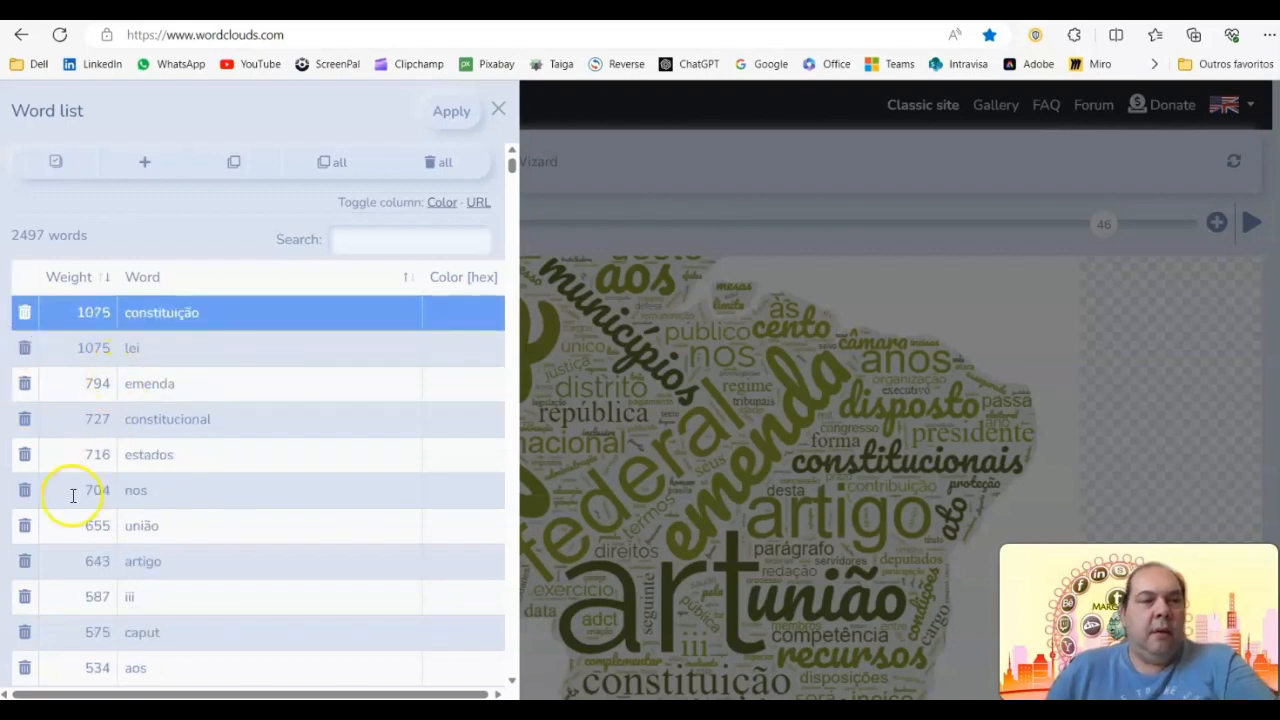
Delete the words "nos", "iii" and "aos" from the word list
{"action": "left_click", "coordinate": [24, 490]}
{"action": "left_click", "coordinate": [10, 566]}
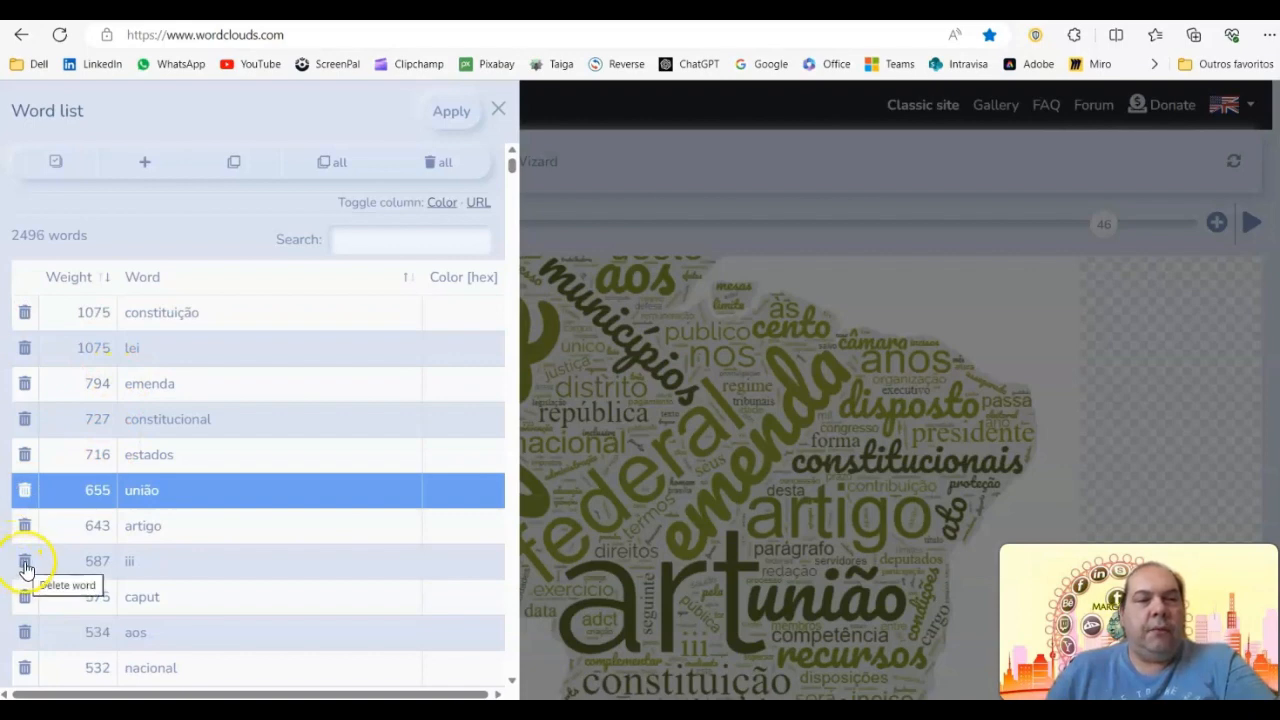
{"action": "left_click", "coordinate": [25, 566]}
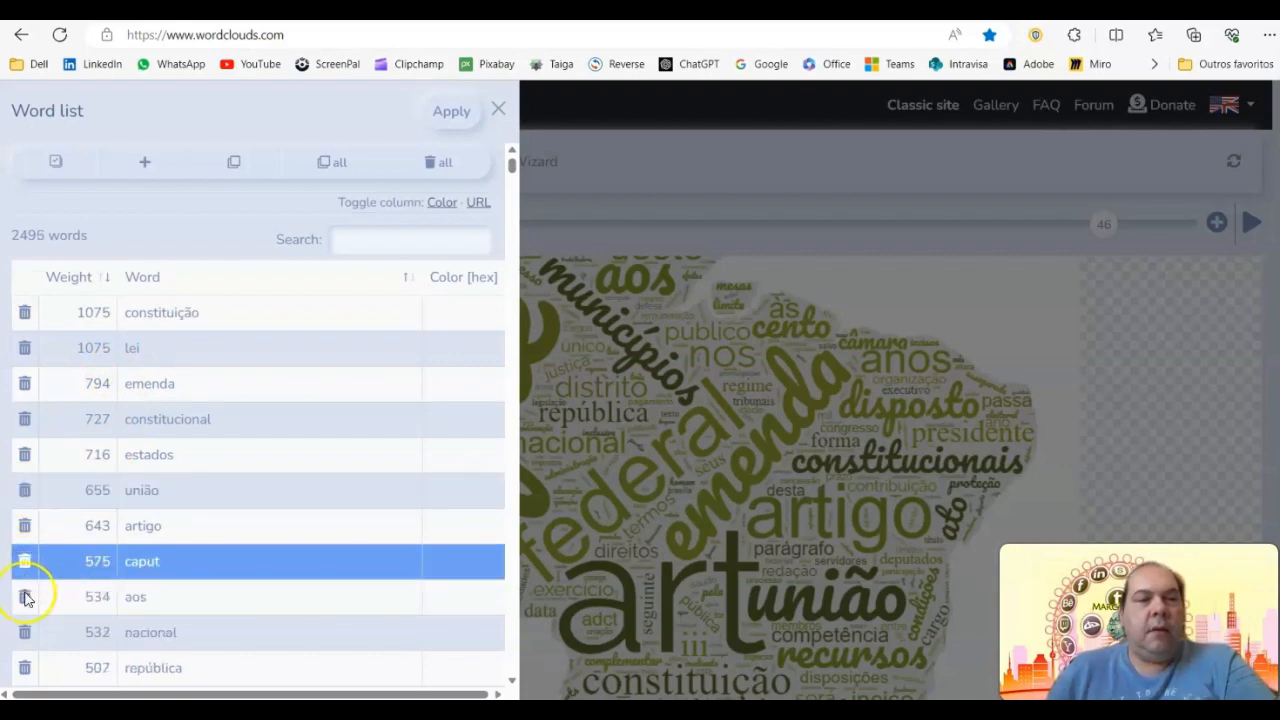
{"action": "left_click", "coordinate": [25, 597]}
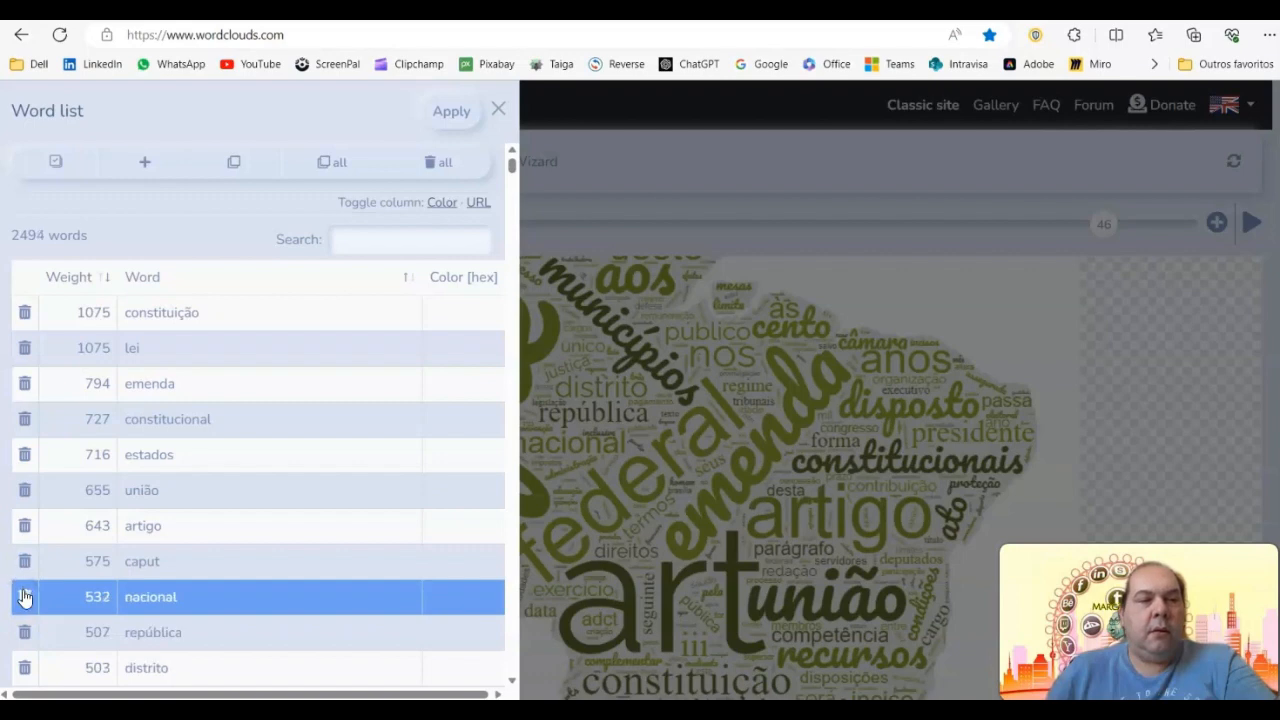
Delete "sua" and "até" from the word list and apply the cleaned list to the cloud
{"action": "scroll", "coordinate": [180, 420], "scroll_direction": "down", "scroll_amount": 4}
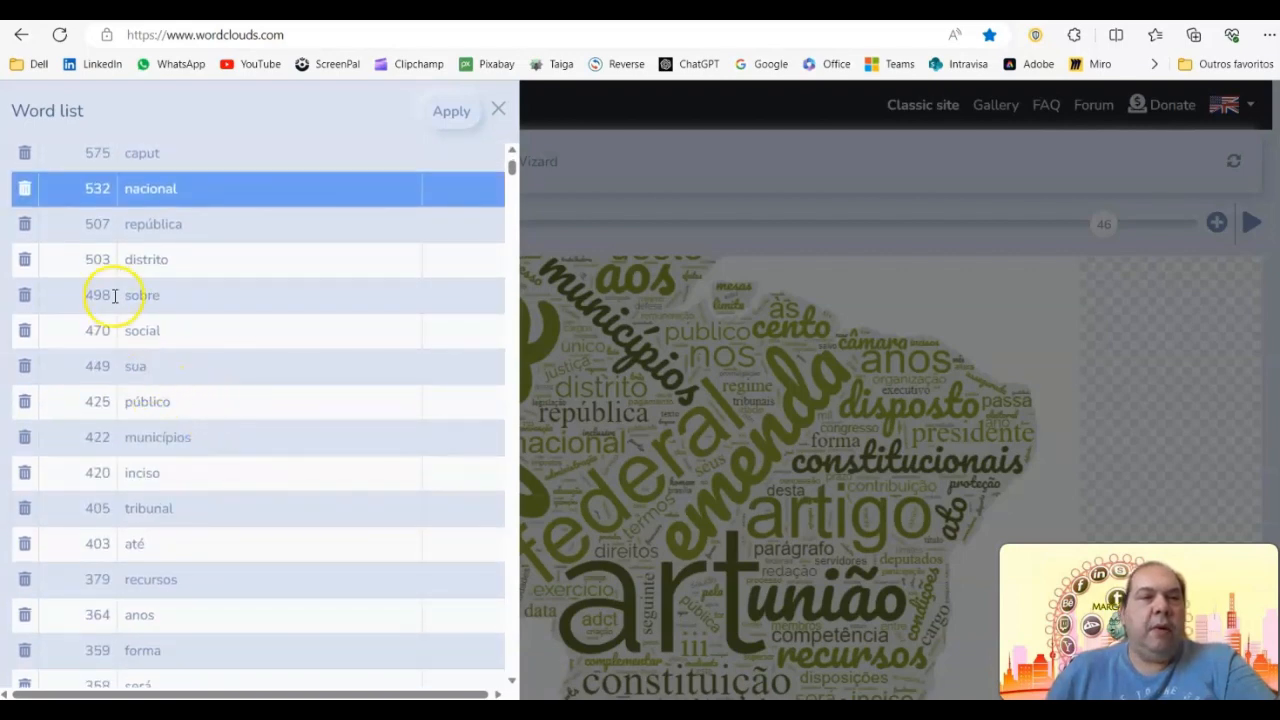
{"action": "scroll", "coordinate": [115, 296], "scroll_direction": "up", "scroll_amount": 4}
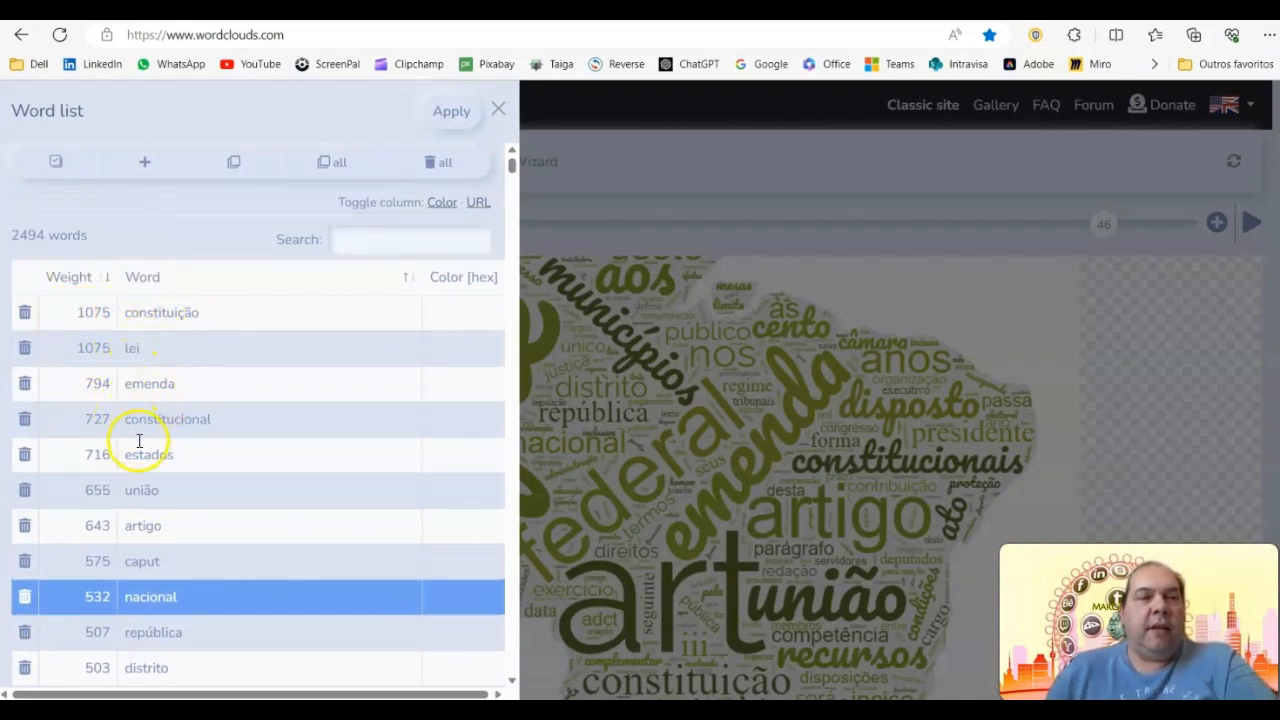
{"action": "scroll", "coordinate": [147, 450], "scroll_direction": "down", "scroll_amount": 2}
{"action": "scroll", "coordinate": [146, 450], "scroll_direction": "down", "scroll_amount": 2}
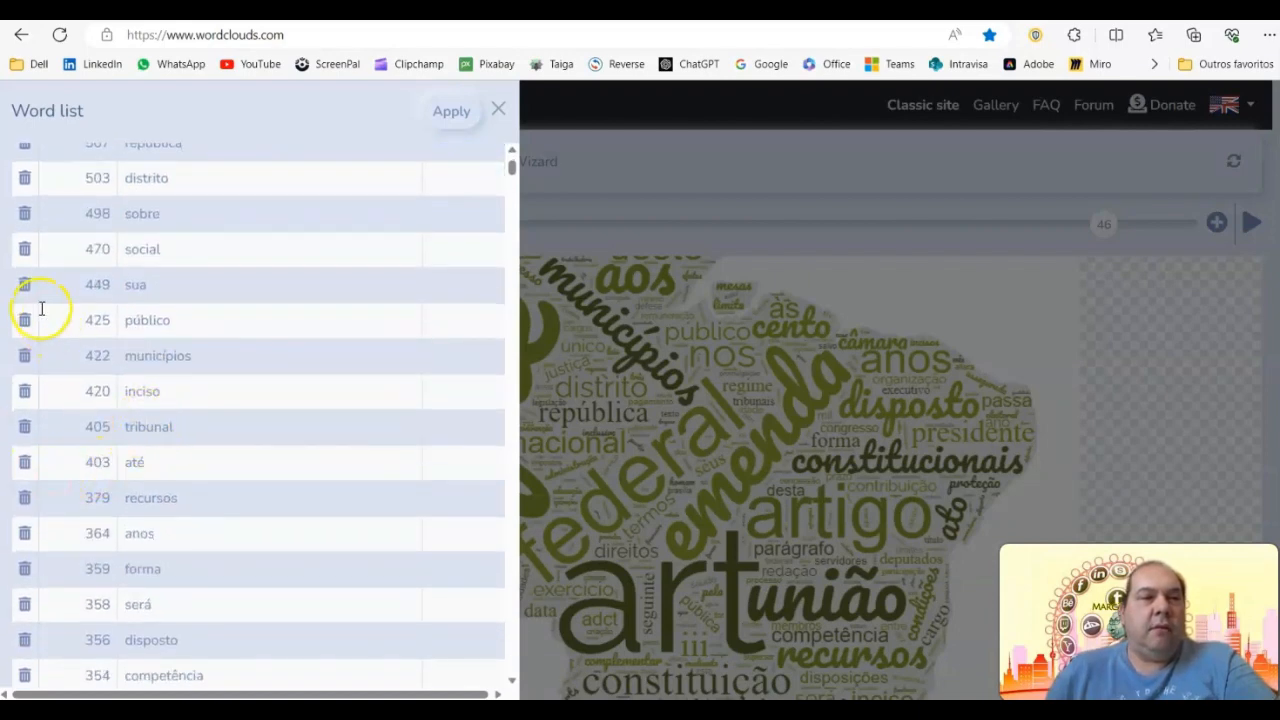
{"action": "left_click", "coordinate": [24, 284]}
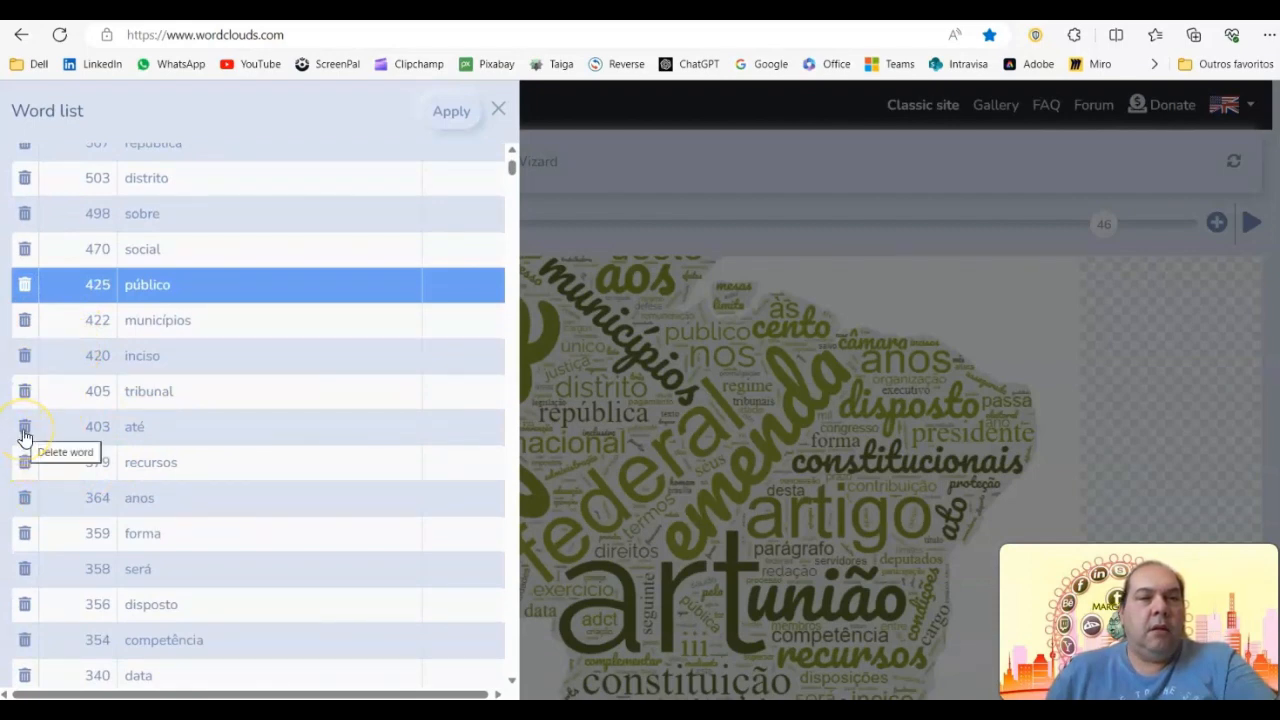
{"action": "left_click", "coordinate": [24, 437]}
{"action": "scroll", "coordinate": [277, 417], "scroll_direction": "up", "scroll_amount": 3}
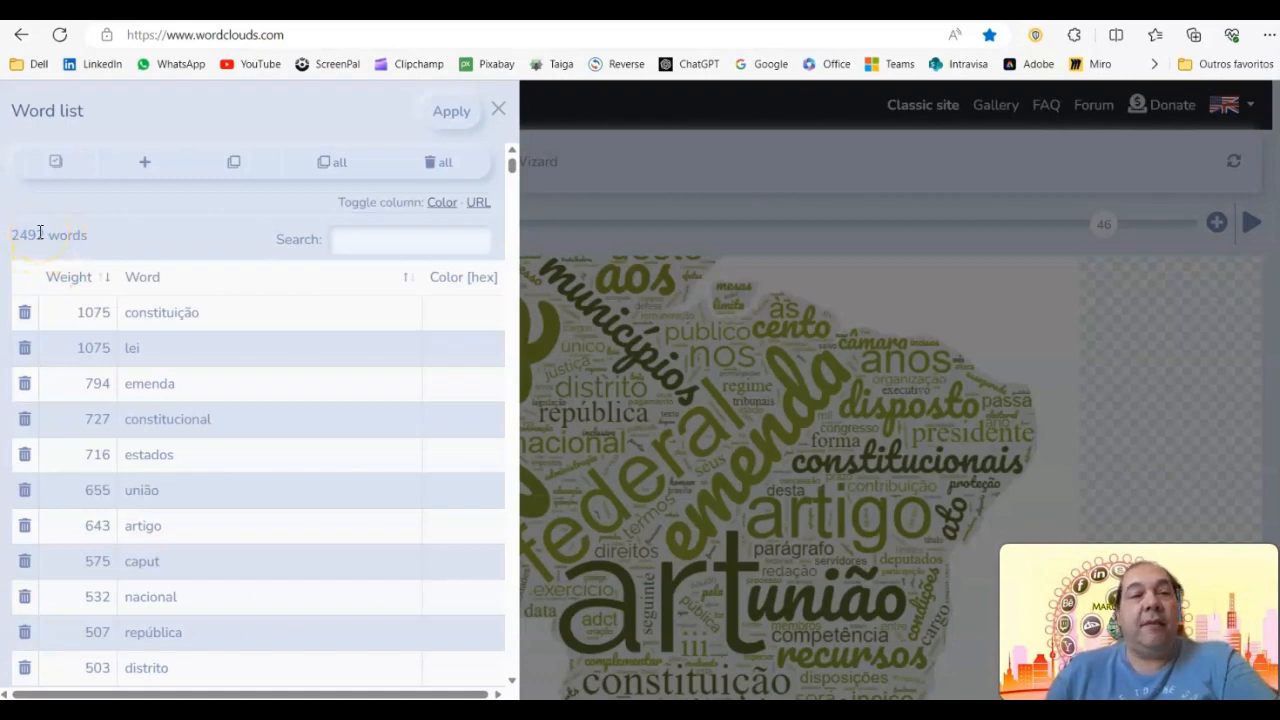
{"action": "left_click", "coordinate": [449, 117]}
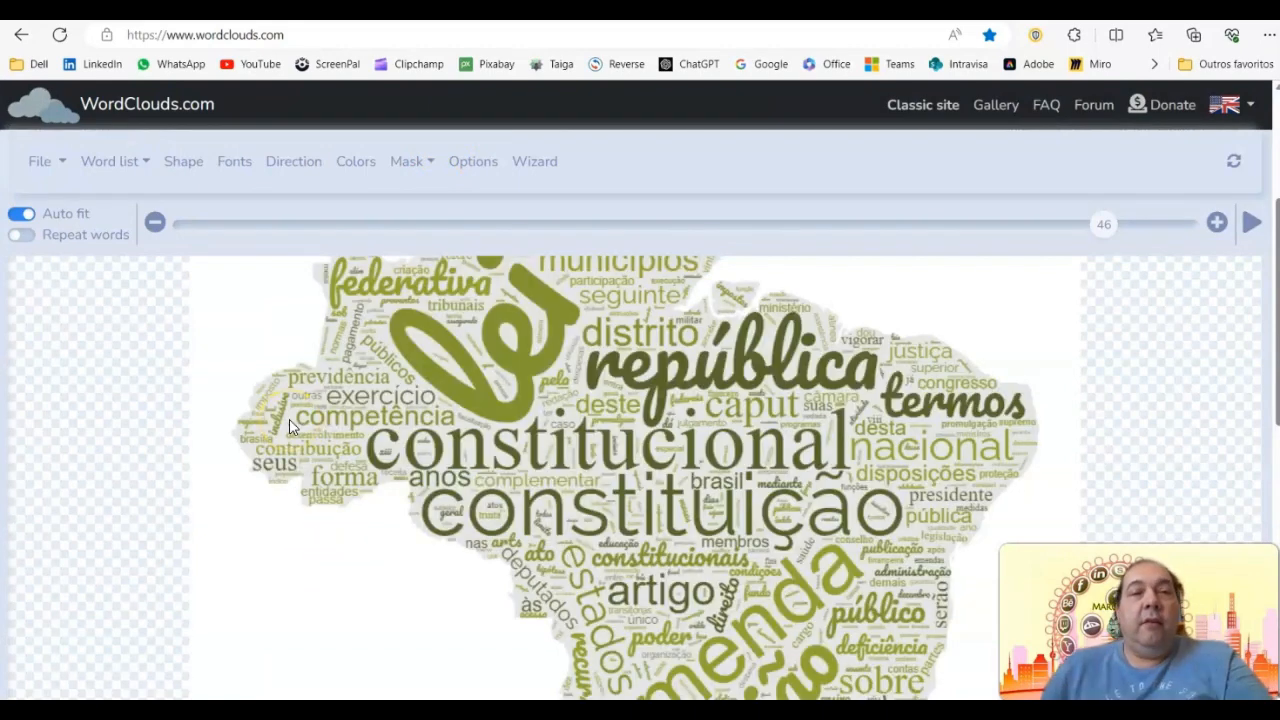
Start the site's introductory wizard
{"action": "left_click", "coordinate": [536, 162]}
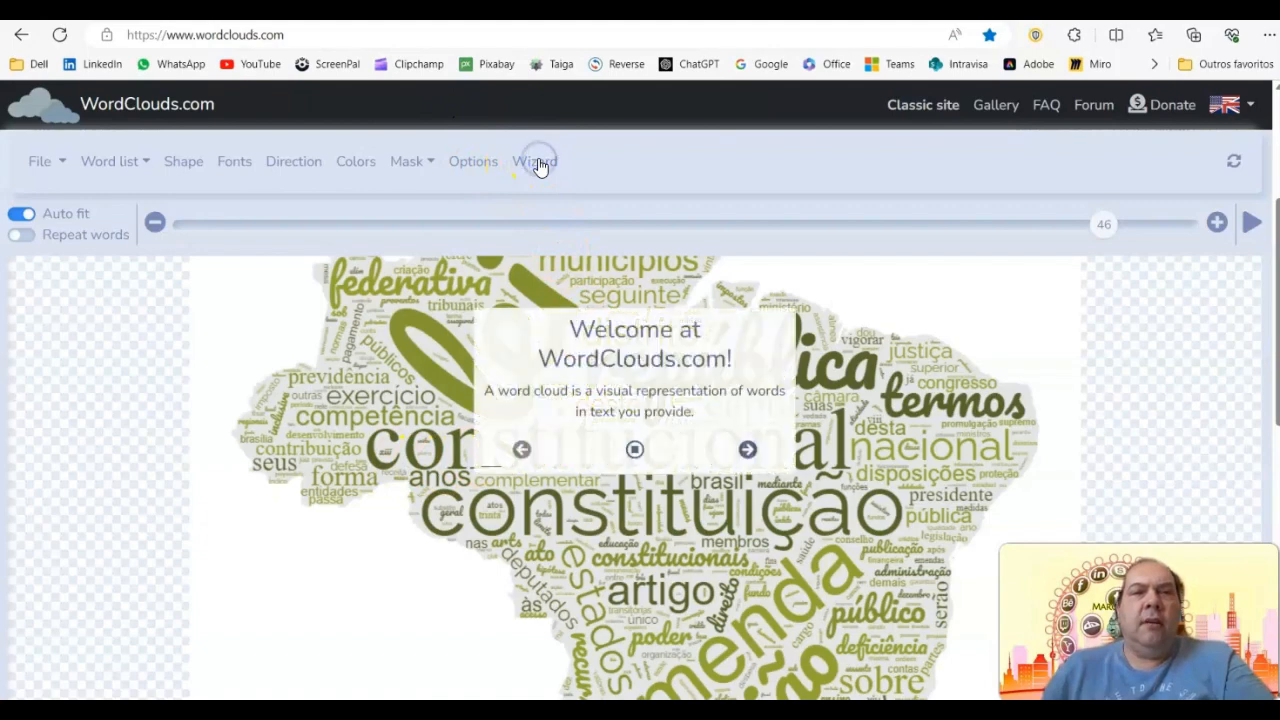